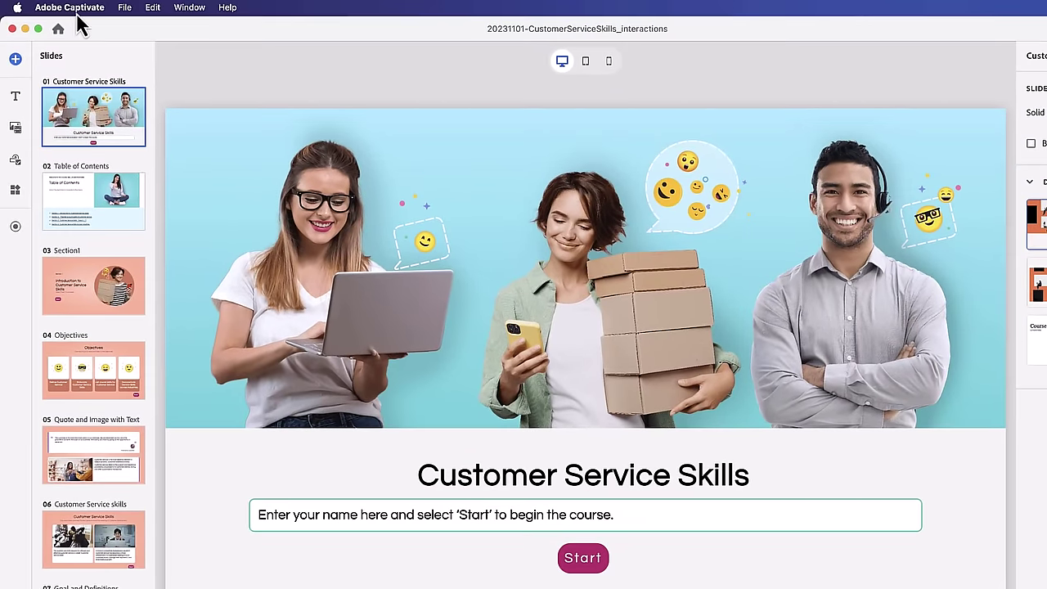
Open Preferences from the Edit menu and show the Quizzing General settings for quiz 'Quiz'
{"action": "left_click", "coordinate": [74, 9]}
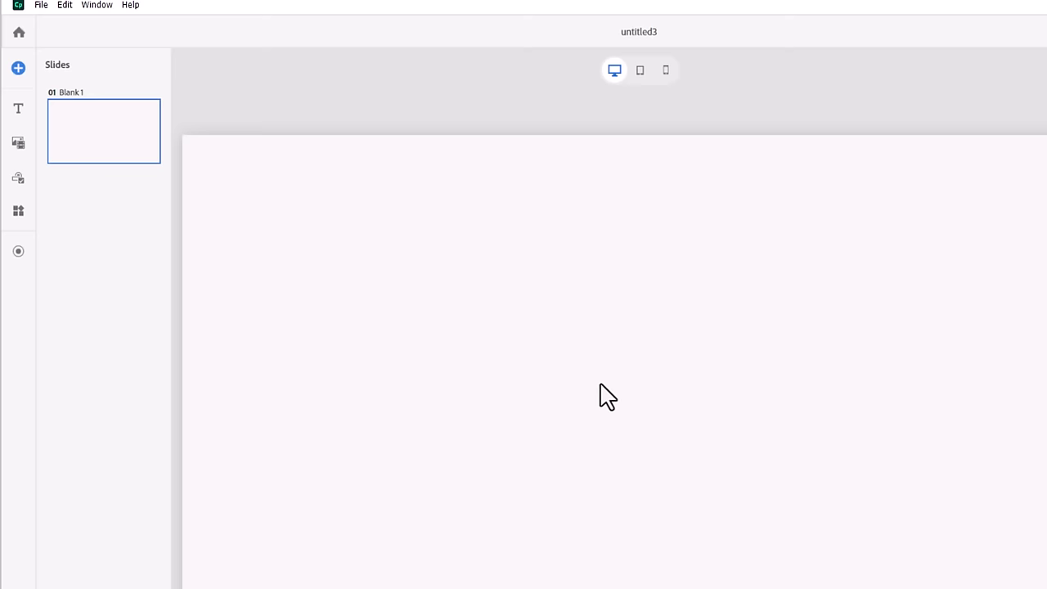
{"action": "left_click", "coordinate": [65, 7]}
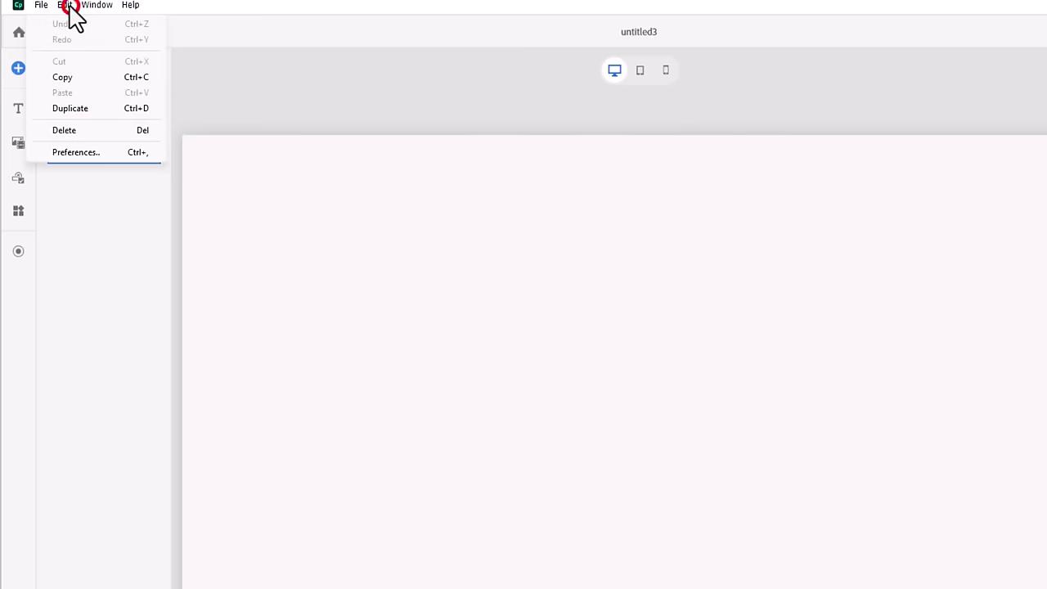
{"action": "left_click", "coordinate": [91, 152]}
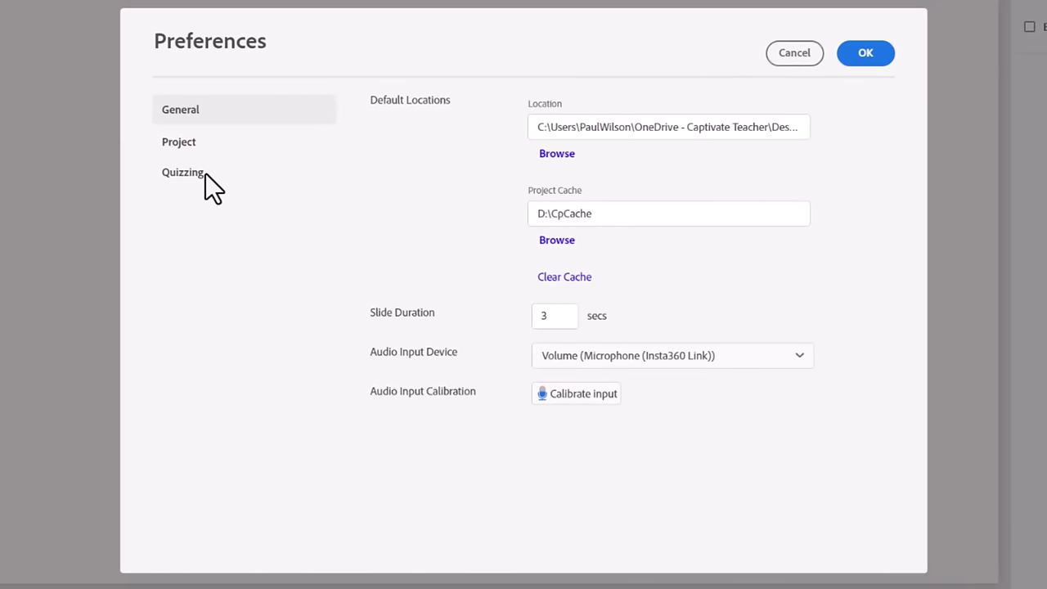
{"action": "left_click", "coordinate": [206, 173]}
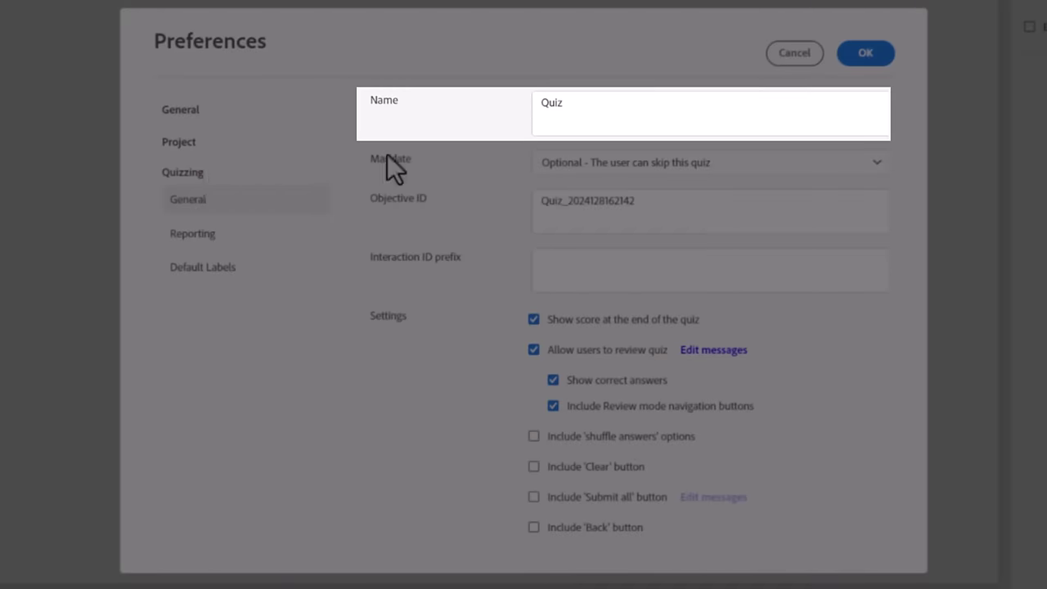
{"action": "left_click", "coordinate": [575, 104]}
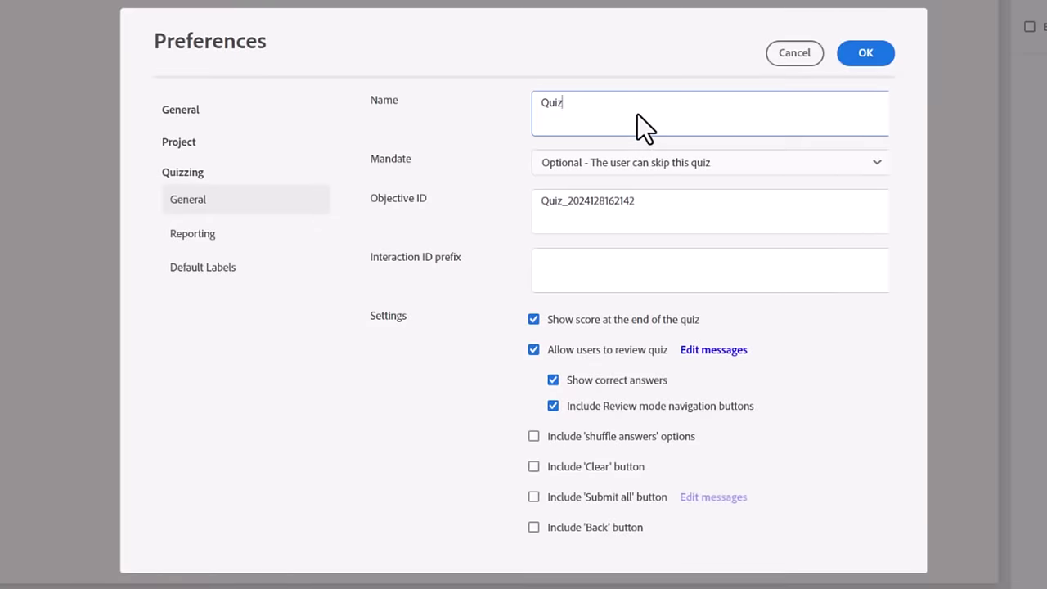
{"action": "left_click", "coordinate": [729, 170]}
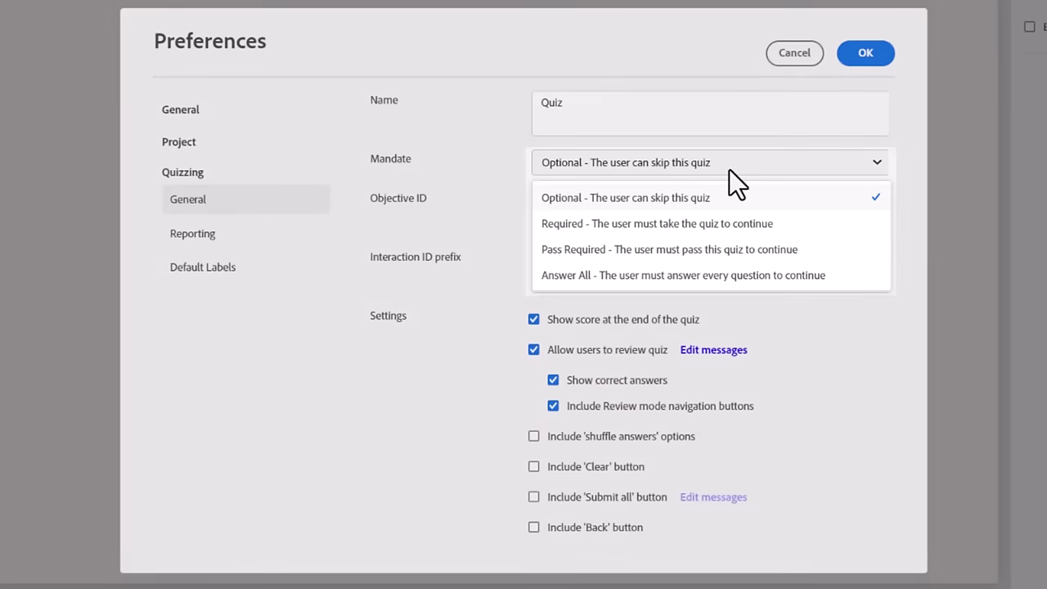
{"action": "left_click", "coordinate": [729, 169]}
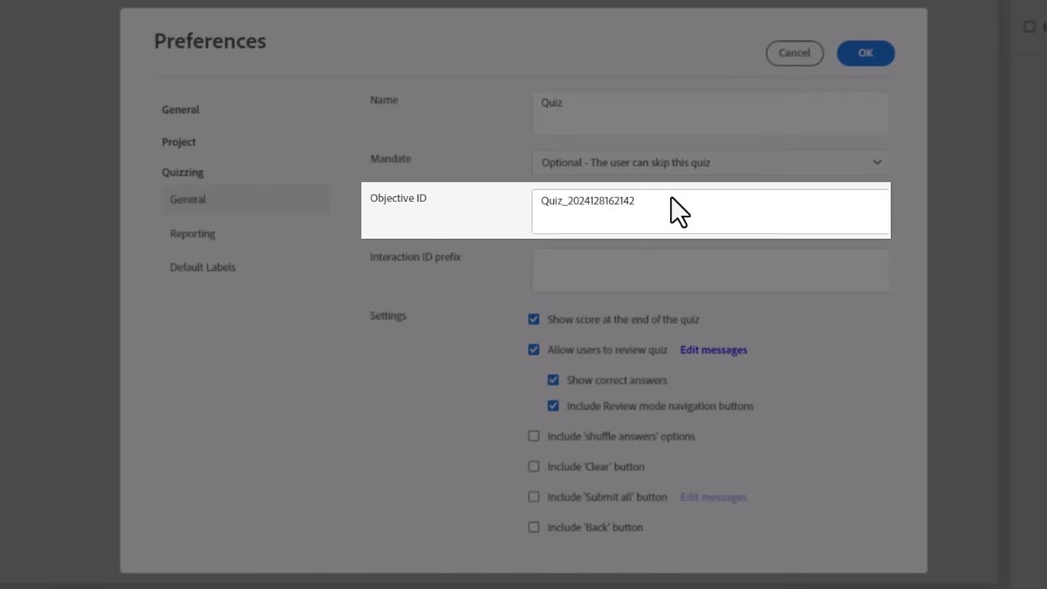
{"action": "left_click", "coordinate": [646, 200]}
{"action": "left_click_drag", "start_coordinate": [659, 204], "coordinate": [484, 203]}
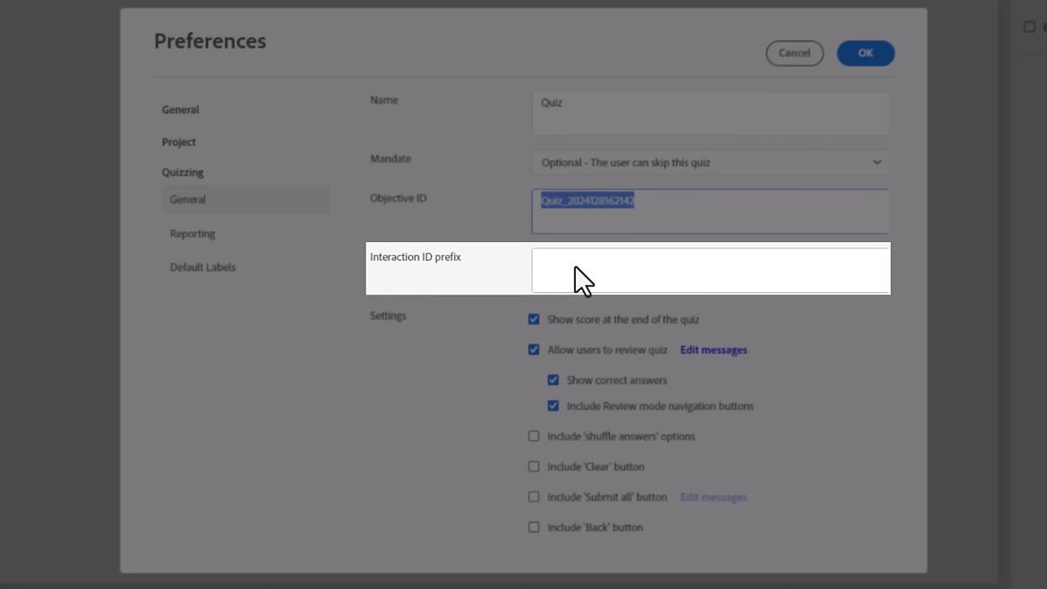
Set the interaction ID prefix to 'Interaction -', keeping the score shown at quiz end
{"action": "left_click", "coordinate": [575, 266]}
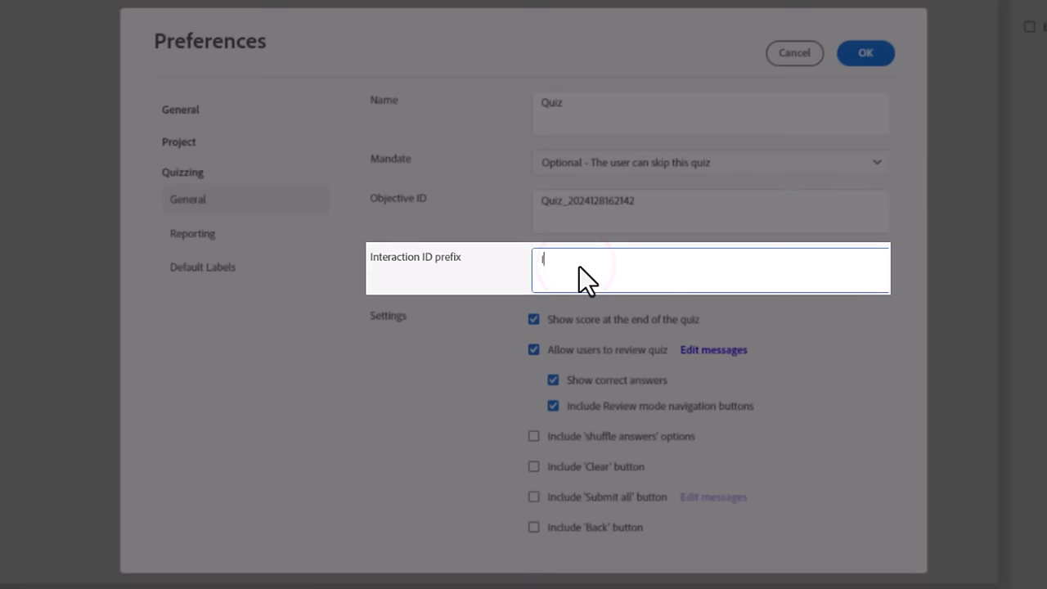
{"action": "type", "text": "Interaction -"}
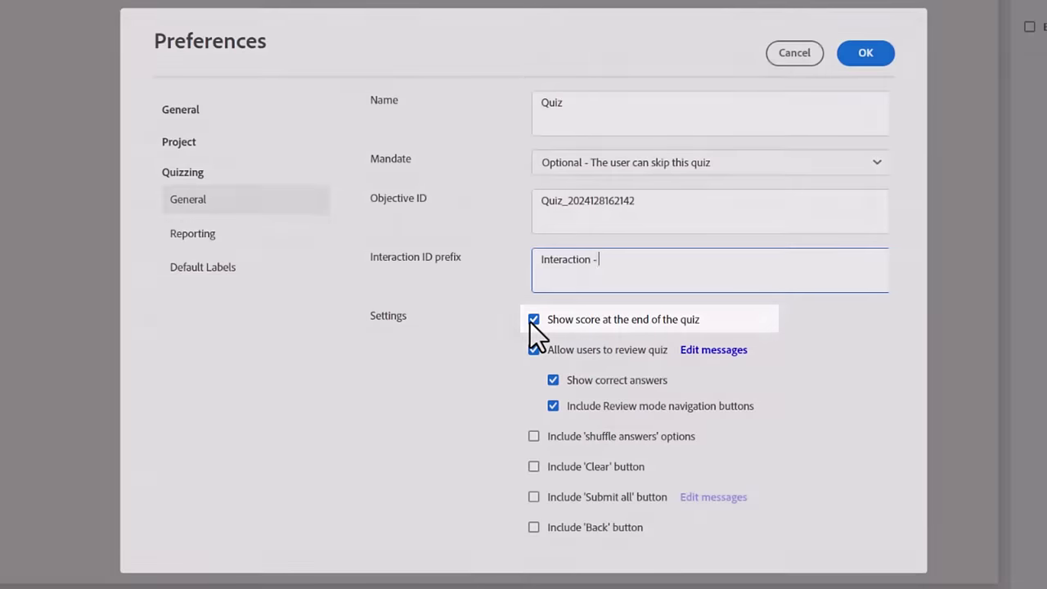
{"action": "left_click", "coordinate": [533, 320]}
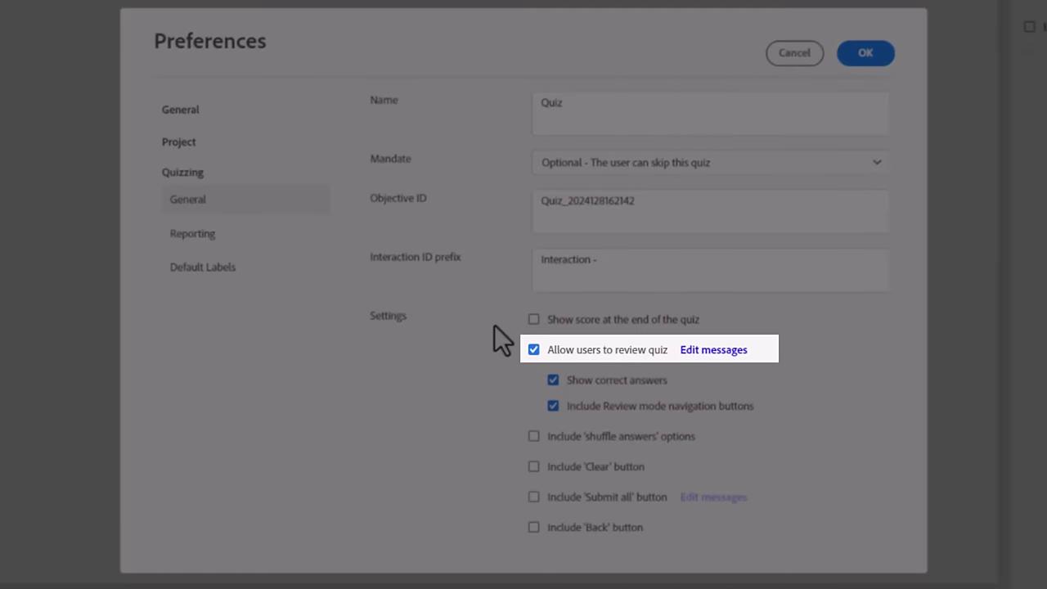
{"action": "left_click", "coordinate": [533, 320]}
Keep quiz review allowed, check its review messages, and turn off Show correct answers
{"action": "left_click", "coordinate": [534, 350]}
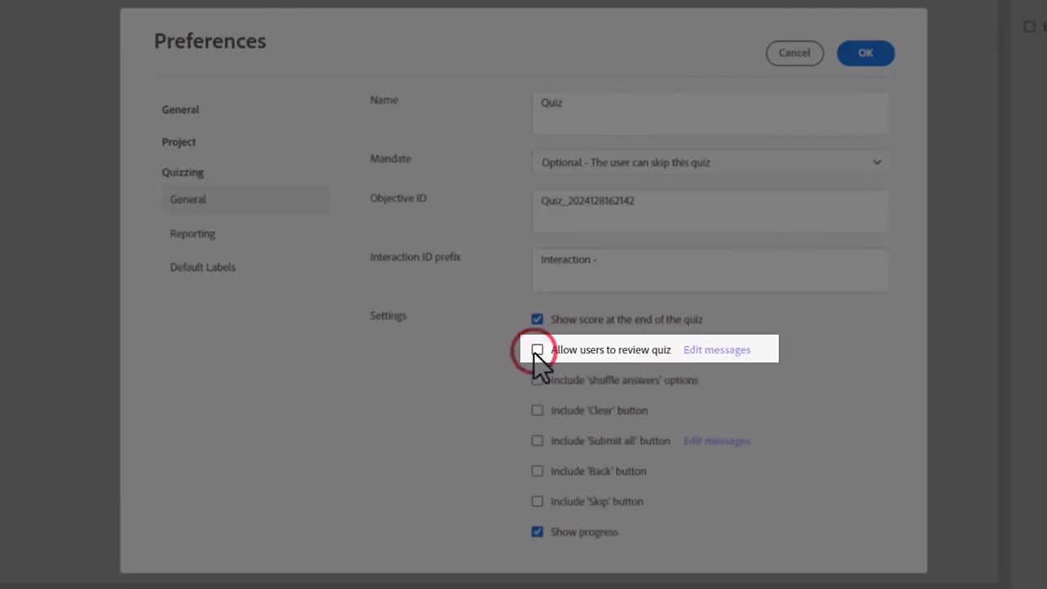
{"action": "left_click", "coordinate": [537, 350]}
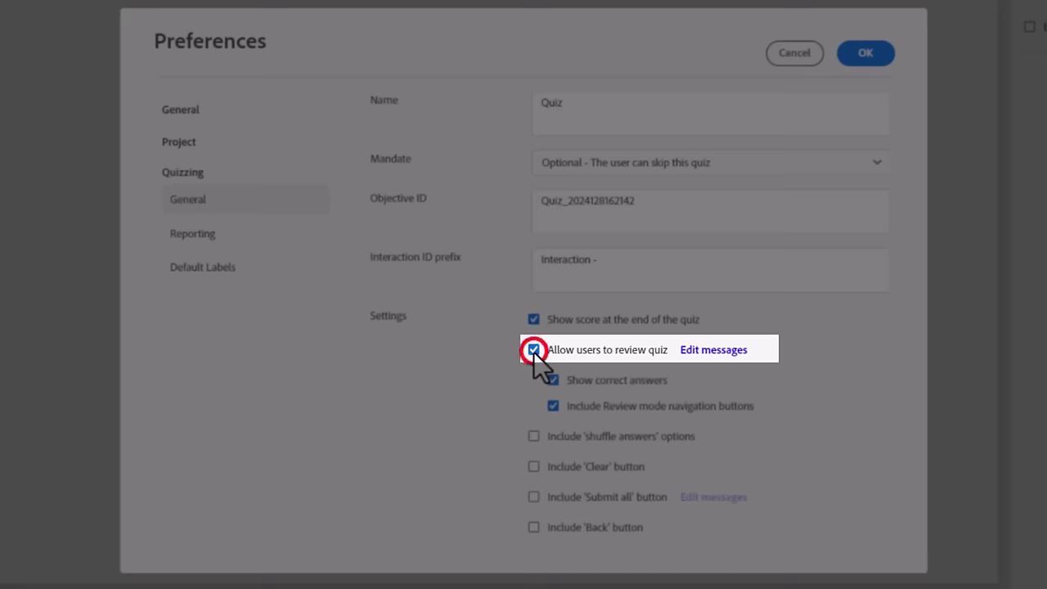
{"action": "left_click", "coordinate": [692, 350]}
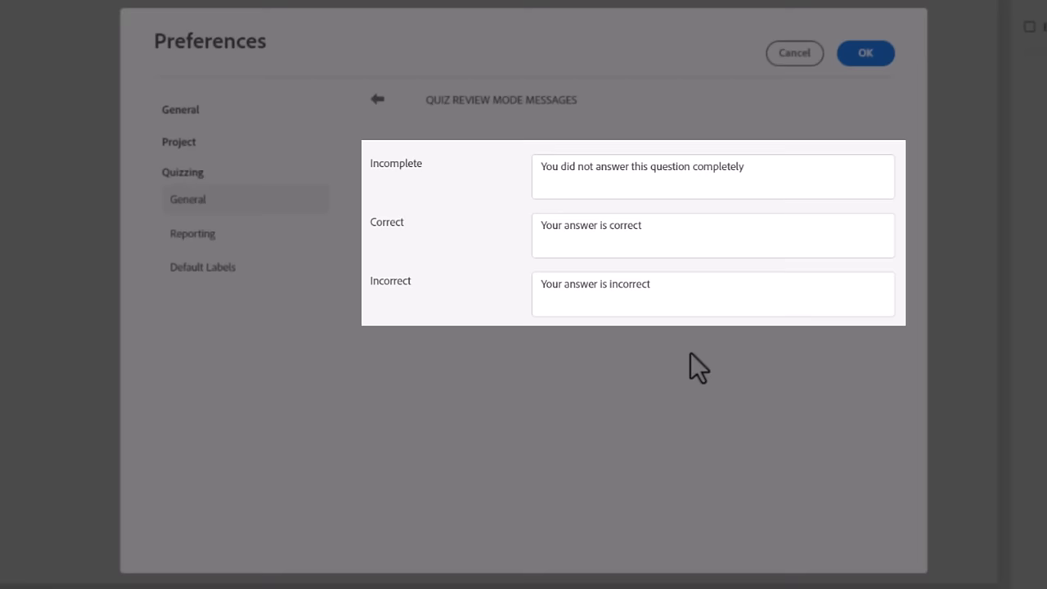
{"action": "left_click", "coordinate": [376, 99]}
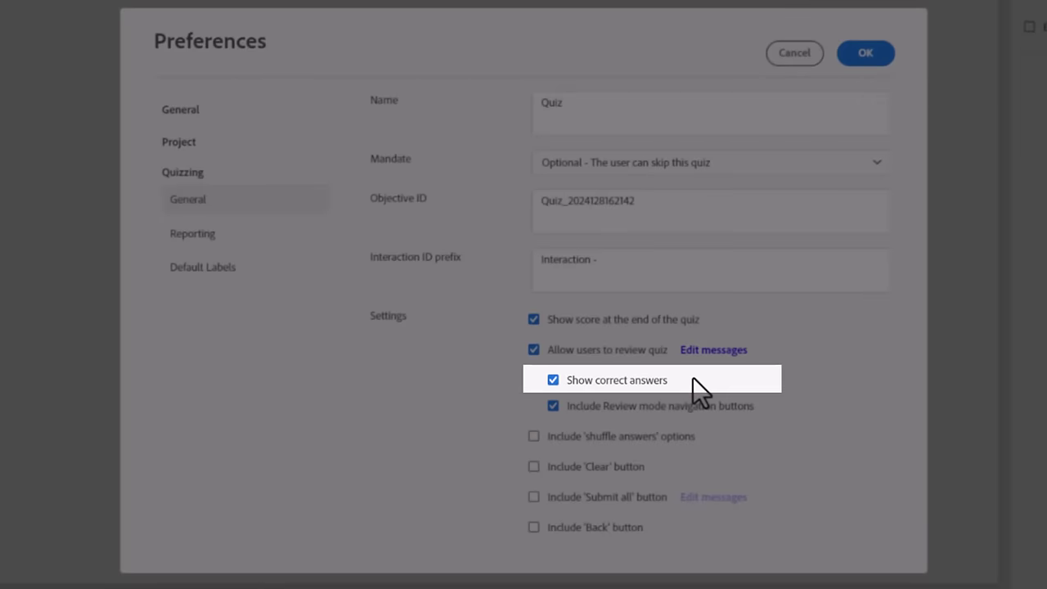
{"action": "left_click", "coordinate": [553, 380]}
{"action": "left_click", "coordinate": [554, 381]}
{"action": "left_click", "coordinate": [554, 380]}
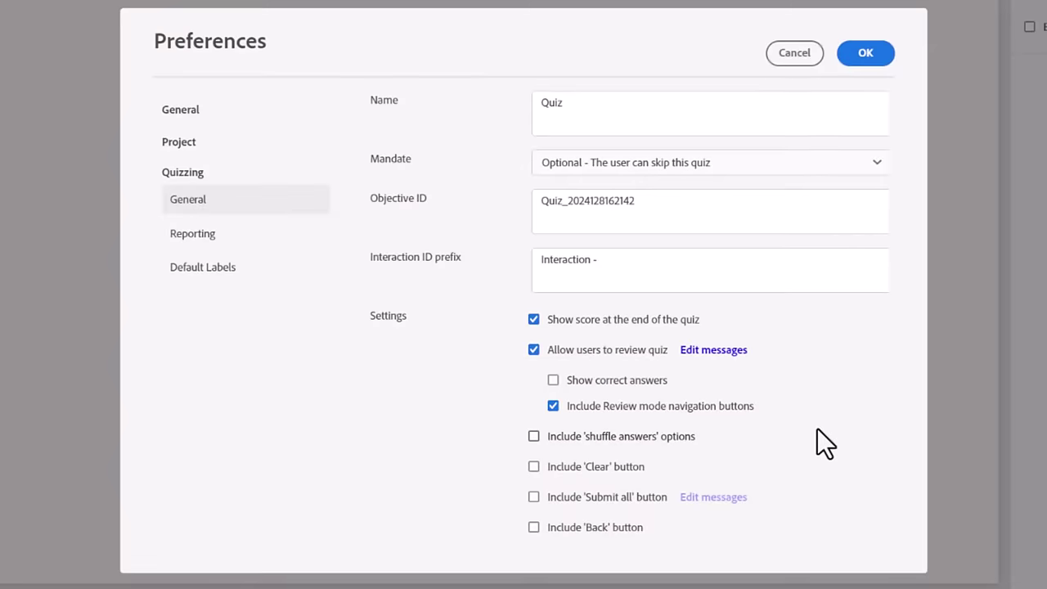
Add a Clear button to quiz questions, leaving the Submit All button off
{"action": "scroll", "coordinate": [820, 442], "scroll_direction": "down", "scroll_amount": 4}
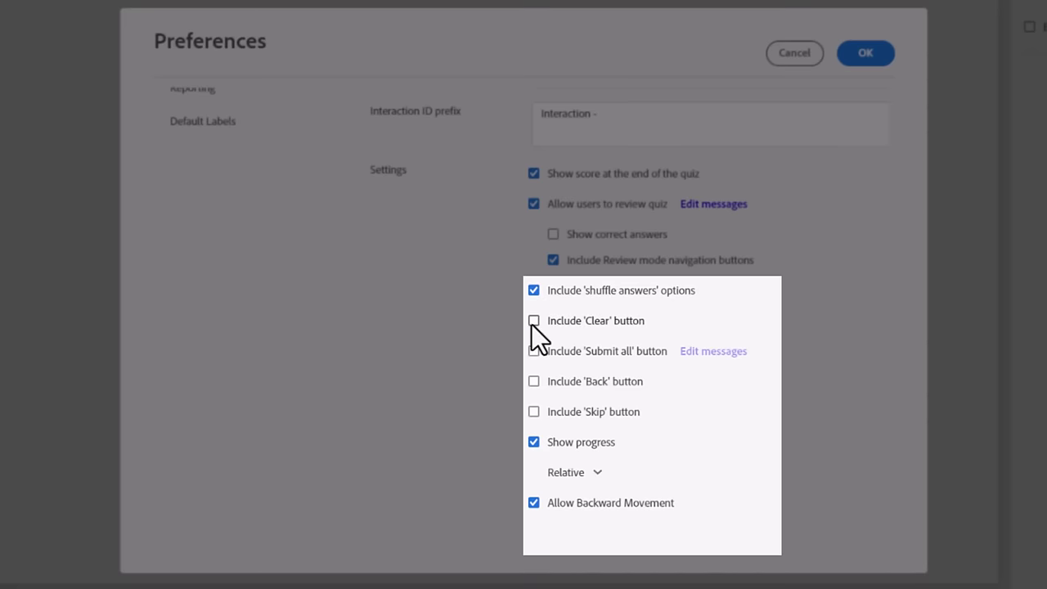
{"action": "left_click", "coordinate": [532, 322]}
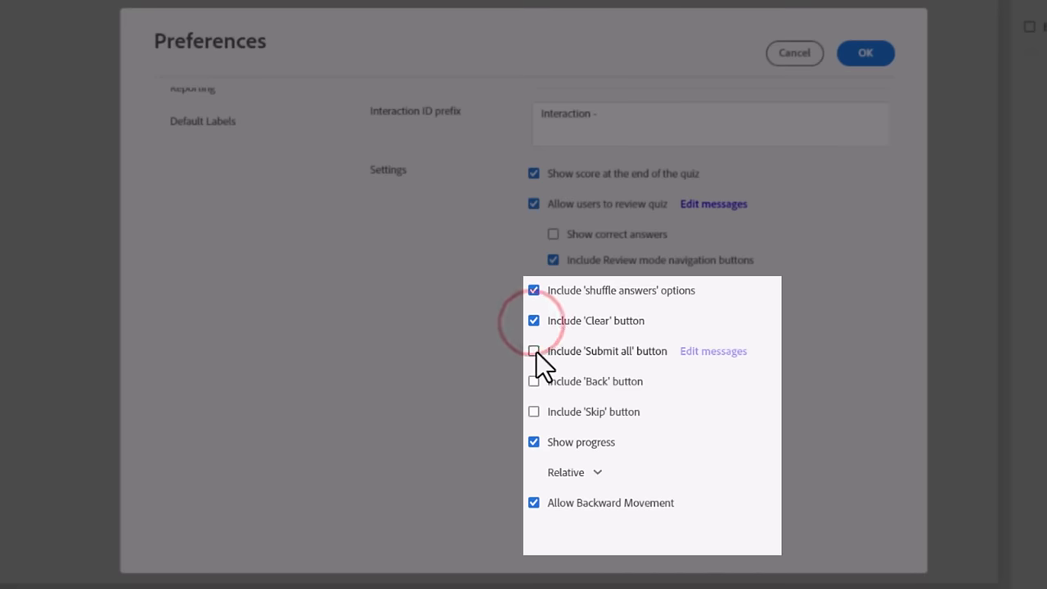
{"action": "left_click", "coordinate": [535, 352]}
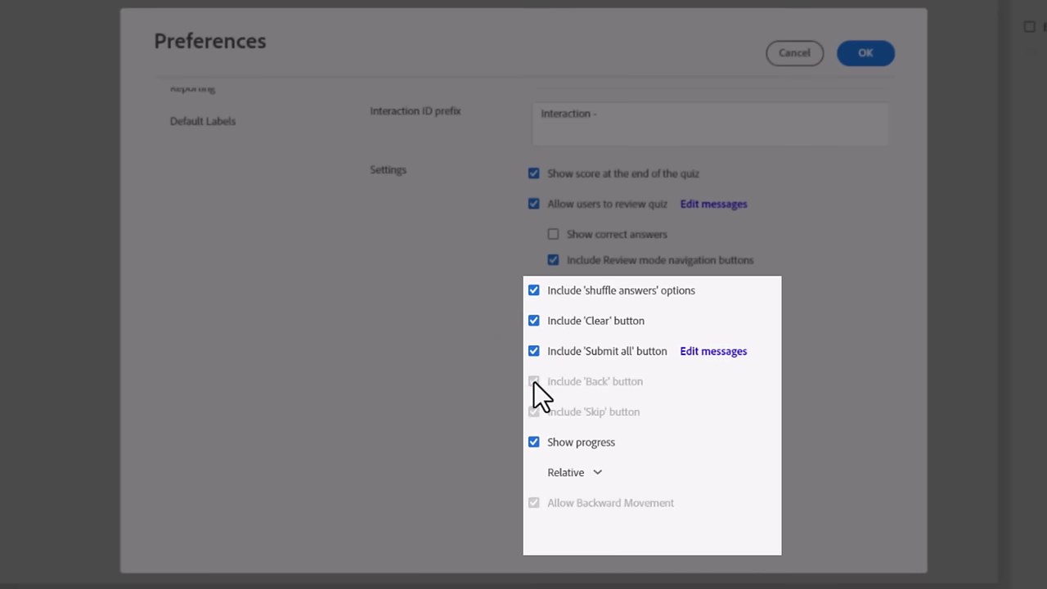
{"action": "left_click", "coordinate": [533, 352]}
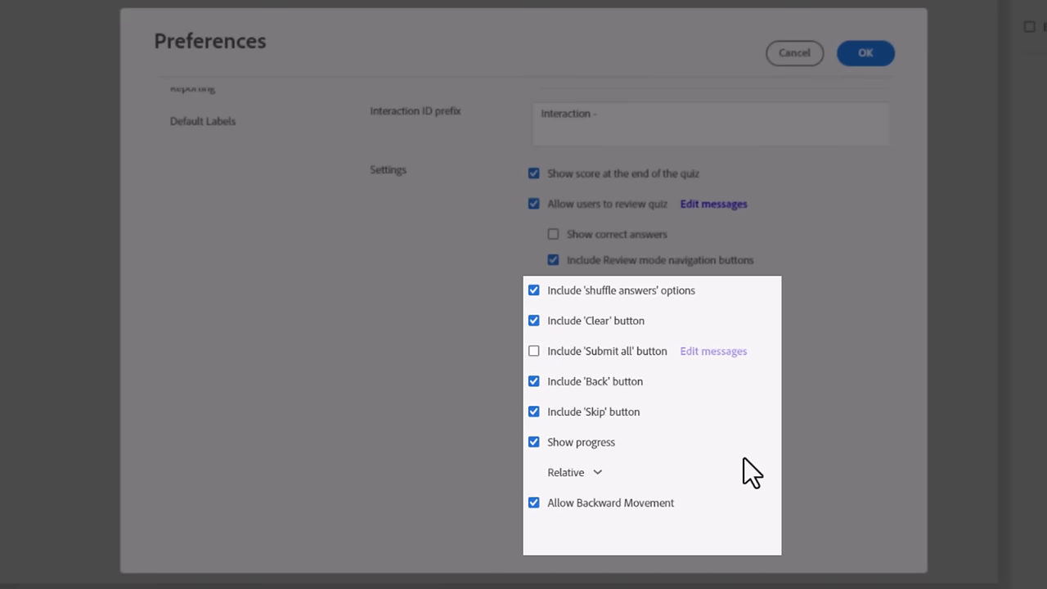
Show quiz progress as Absolute and move to the Quizzing Reporting settings
{"action": "left_click", "coordinate": [596, 473]}
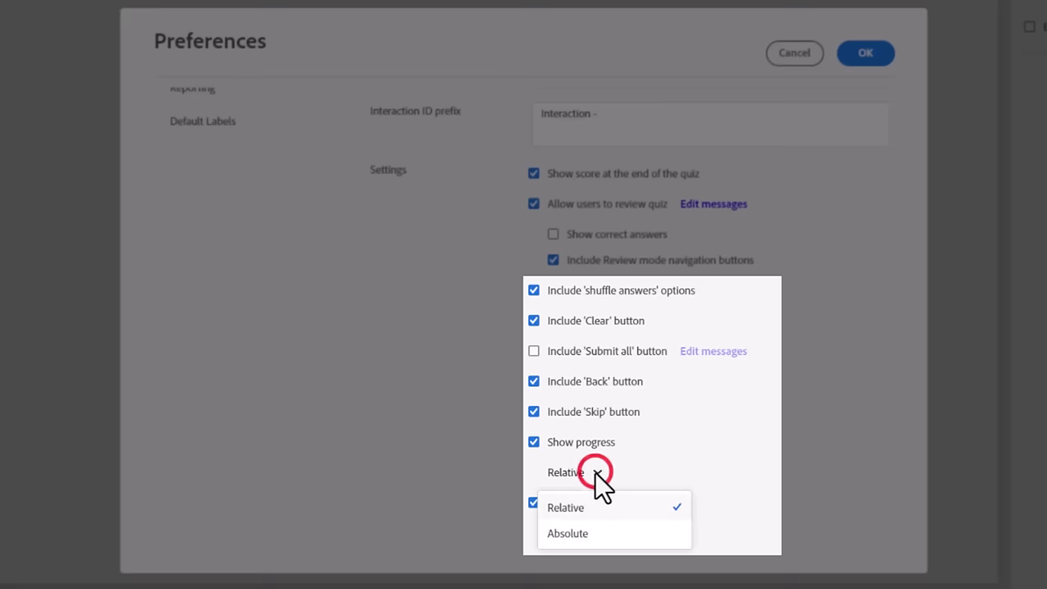
{"action": "left_click", "coordinate": [600, 533]}
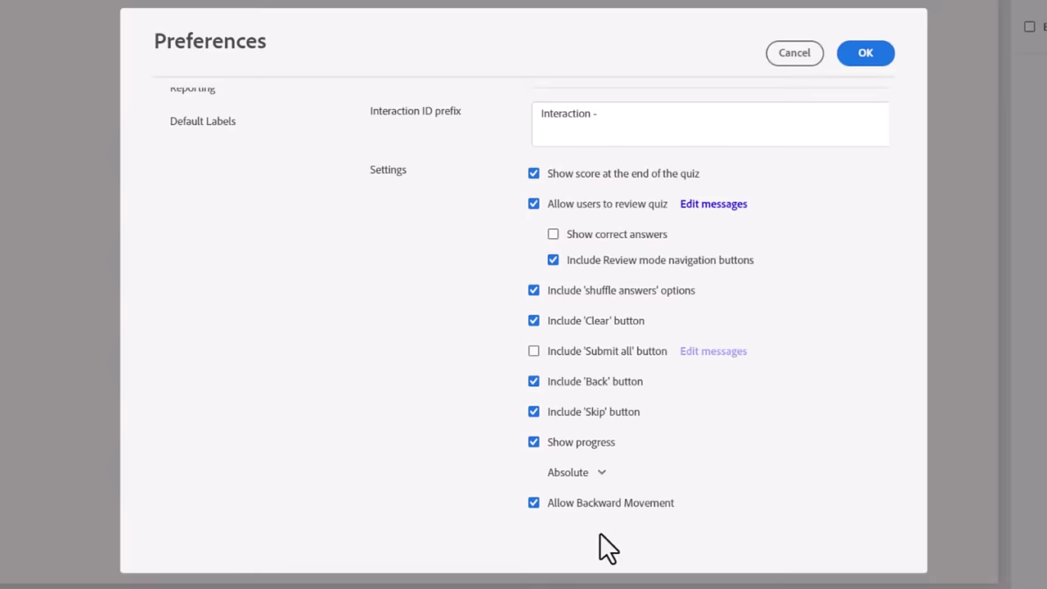
{"action": "scroll", "coordinate": [599, 533], "scroll_direction": "up", "scroll_amount": 3}
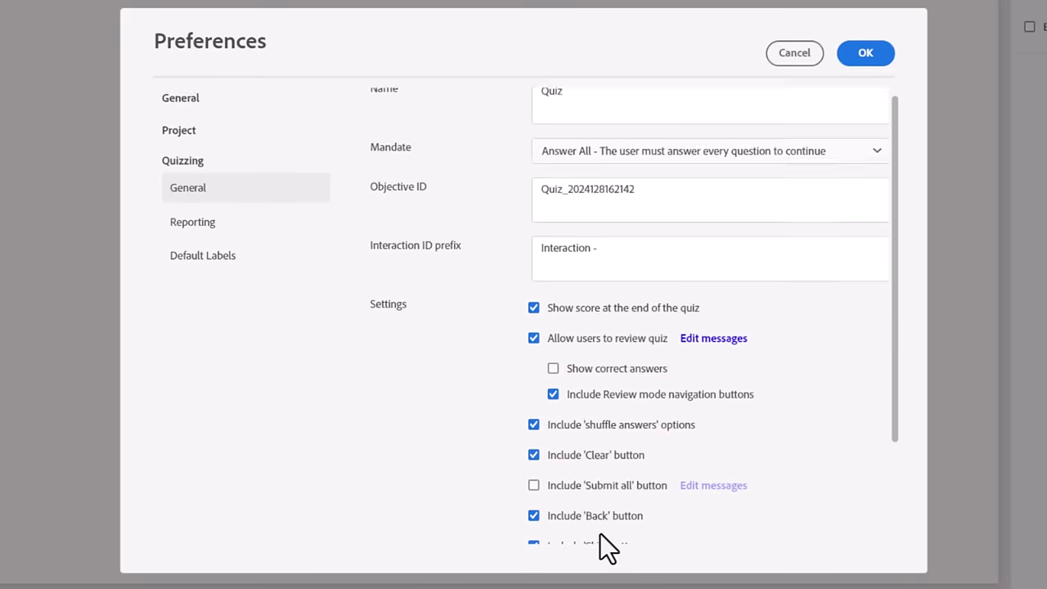
{"action": "left_click", "coordinate": [204, 241]}
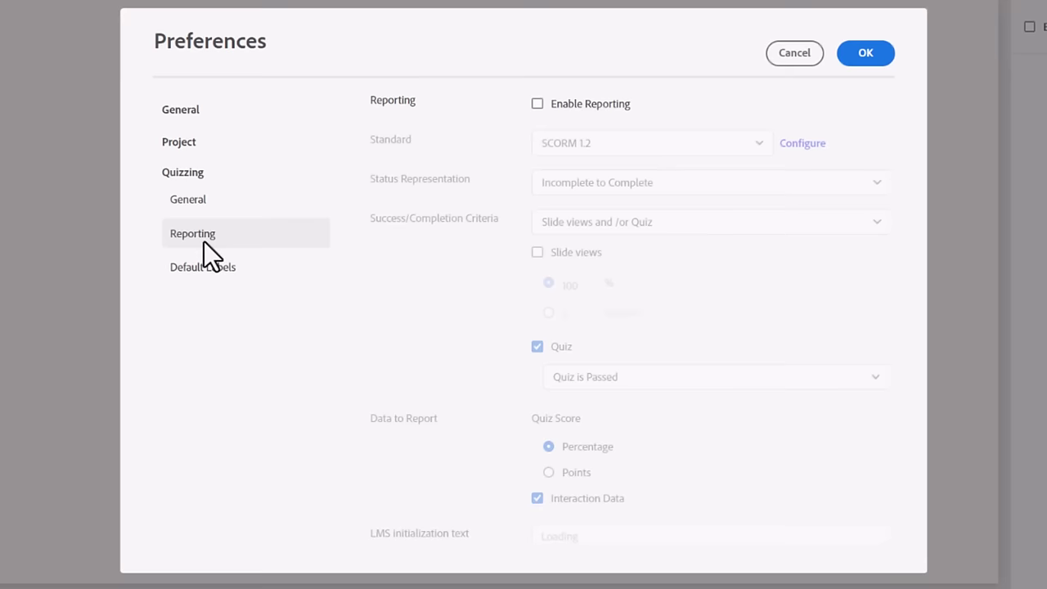
Check Enable Reporting and pick SCORM 2004 as the LMS standard
{"action": "left_click", "coordinate": [537, 104]}
{"action": "left_click", "coordinate": [731, 145]}
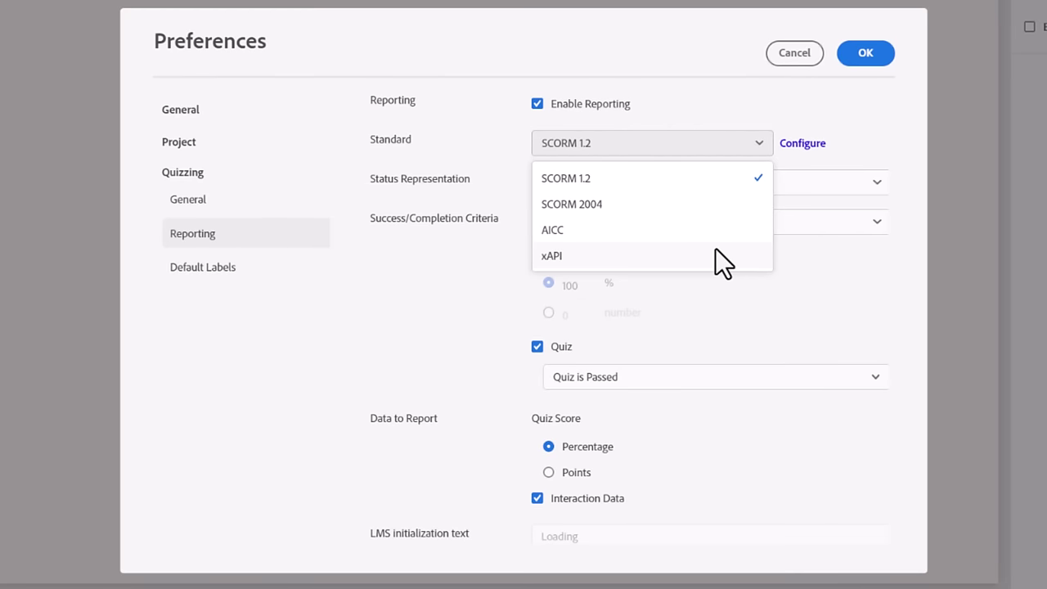
{"action": "left_click", "coordinate": [689, 204]}
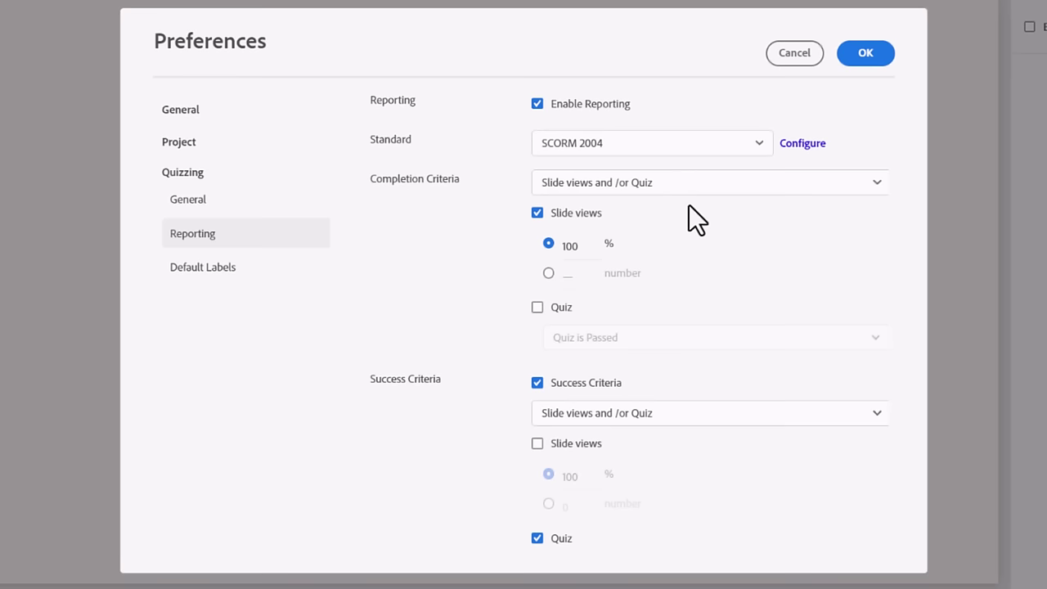
Rename the SCORM course title to 'Customer Service' and return to Reporting
{"action": "left_click", "coordinate": [800, 146]}
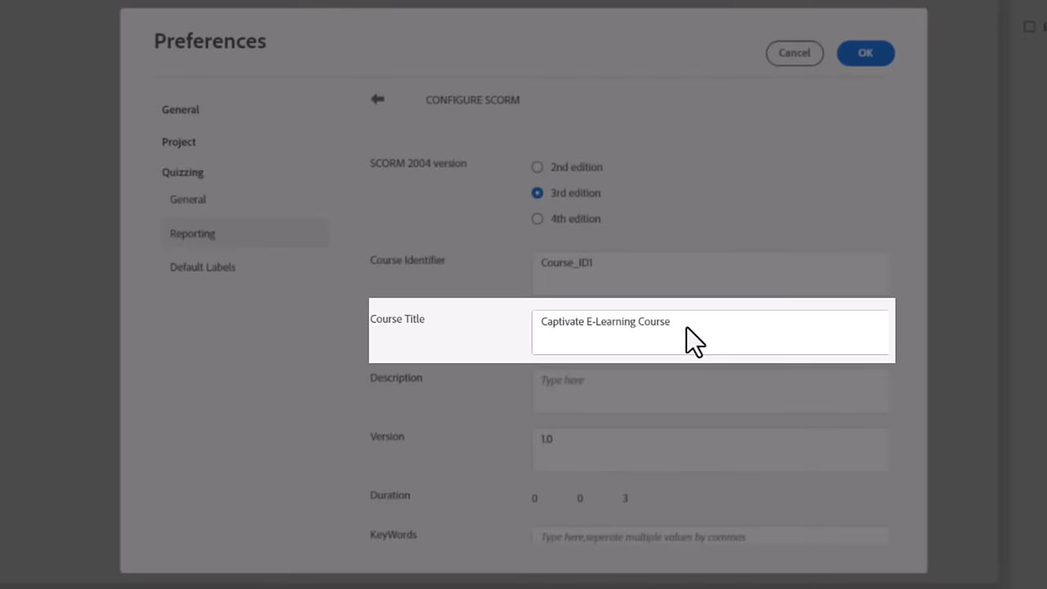
{"action": "double_click", "coordinate": [686, 327]}
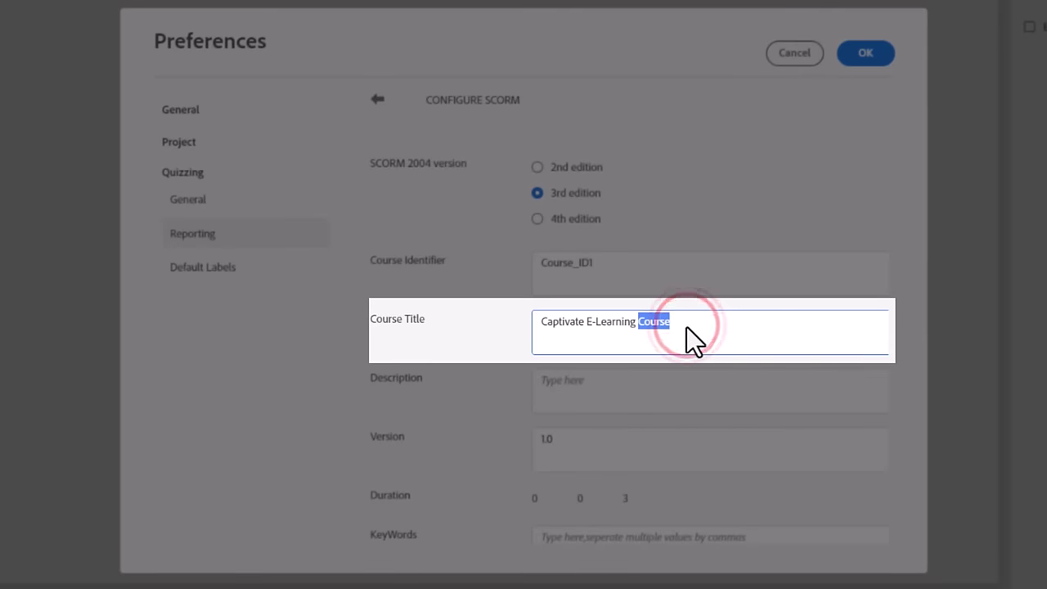
{"action": "key", "text": "ctrl+a"}
{"action": "type", "text": "Customer Ser"}
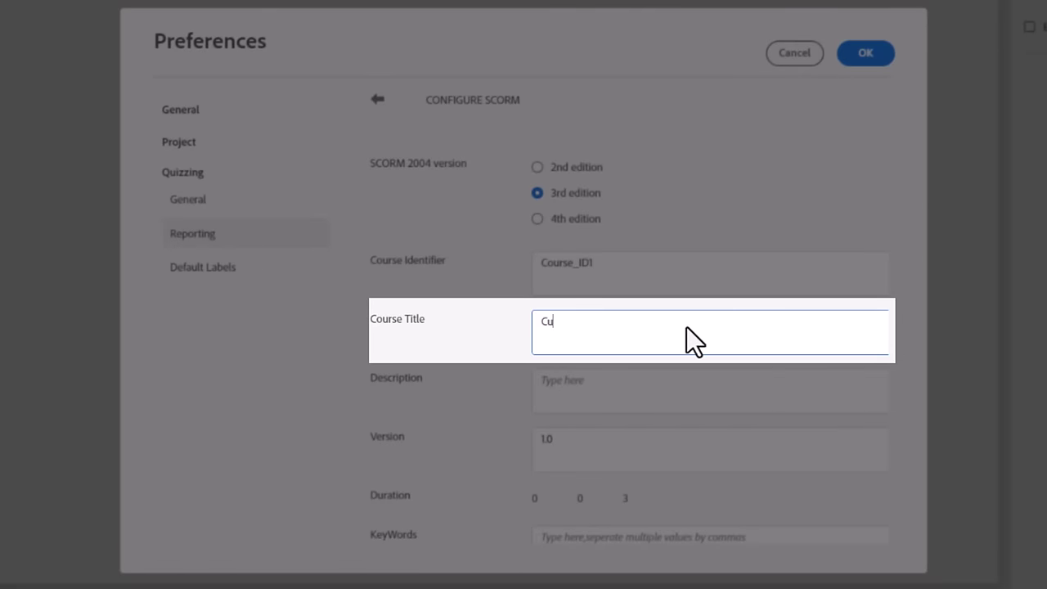
{"action": "type", "text": "vice"}
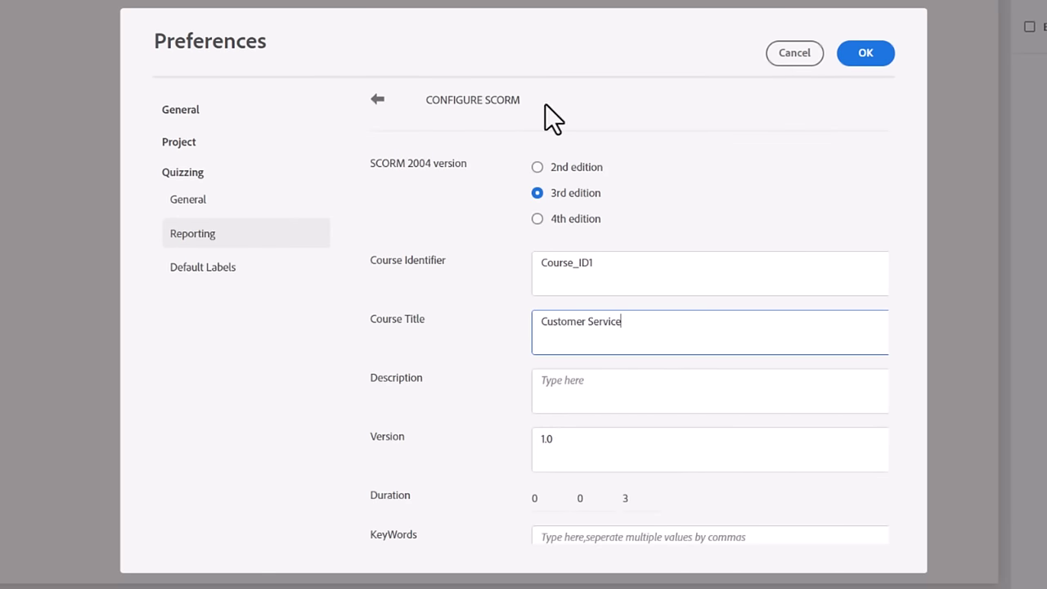
{"action": "left_click", "coordinate": [376, 100]}
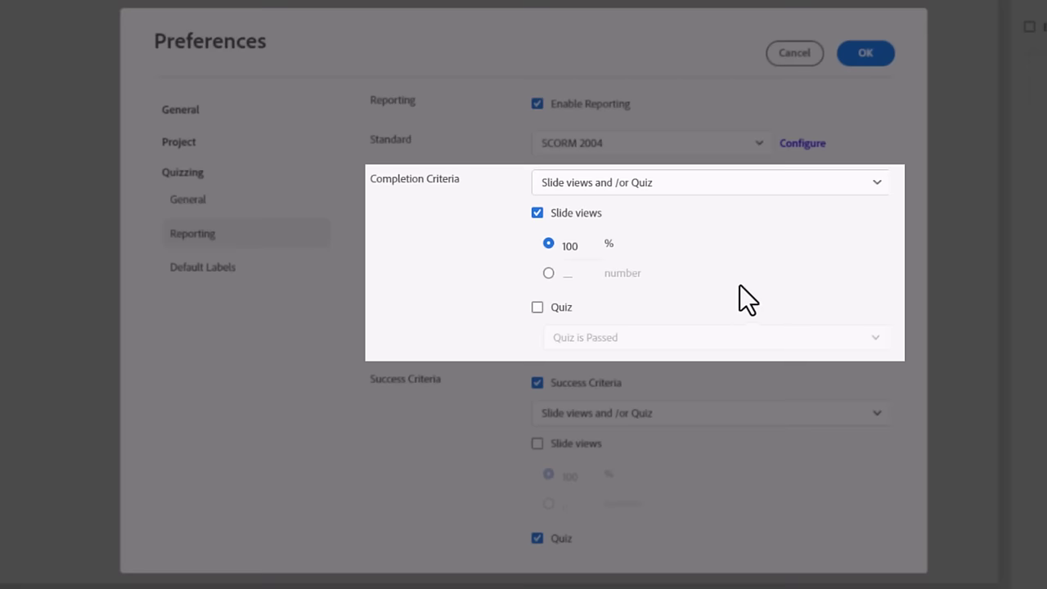
Require 98 slides viewed for completion, counted by number instead of percent
{"action": "left_click", "coordinate": [549, 274]}
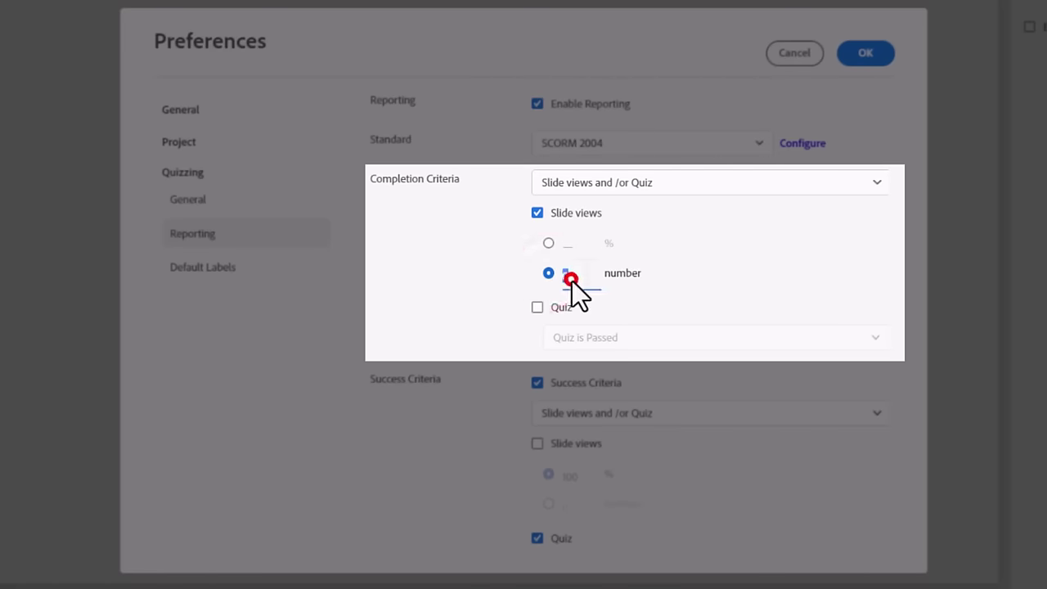
{"action": "type", "text": "98"}
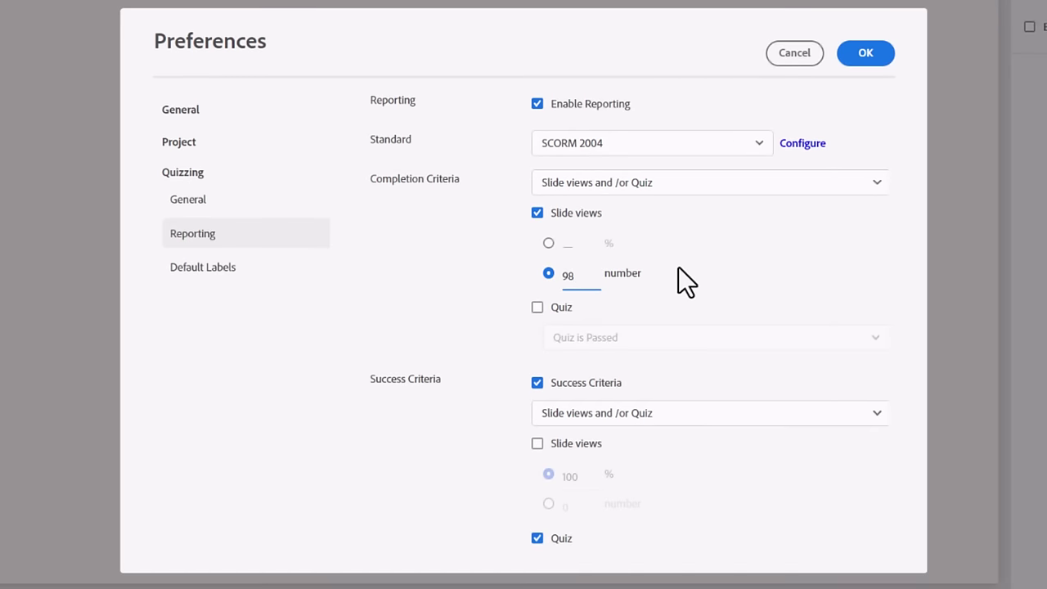
{"action": "scroll", "coordinate": [679, 267], "scroll_direction": "down", "scroll_amount": 3}
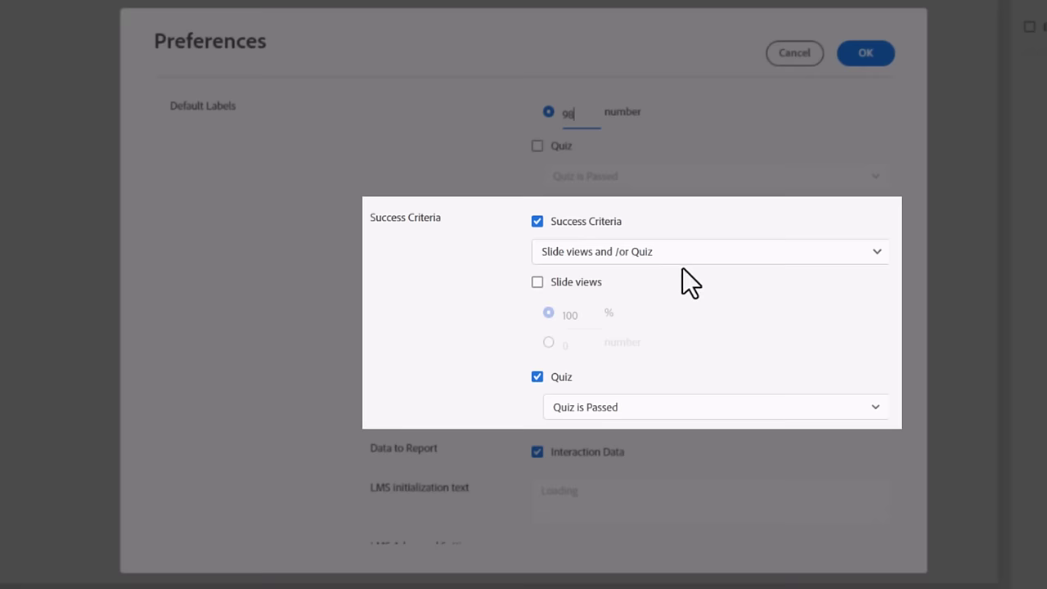
{"action": "left_click", "coordinate": [735, 413]}
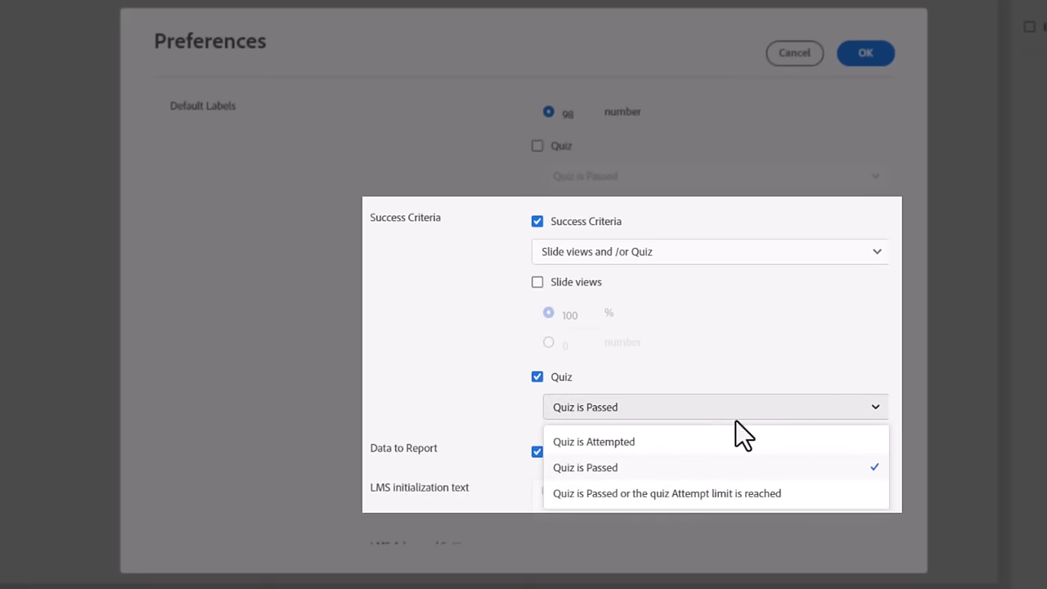
{"action": "left_click", "coordinate": [732, 473]}
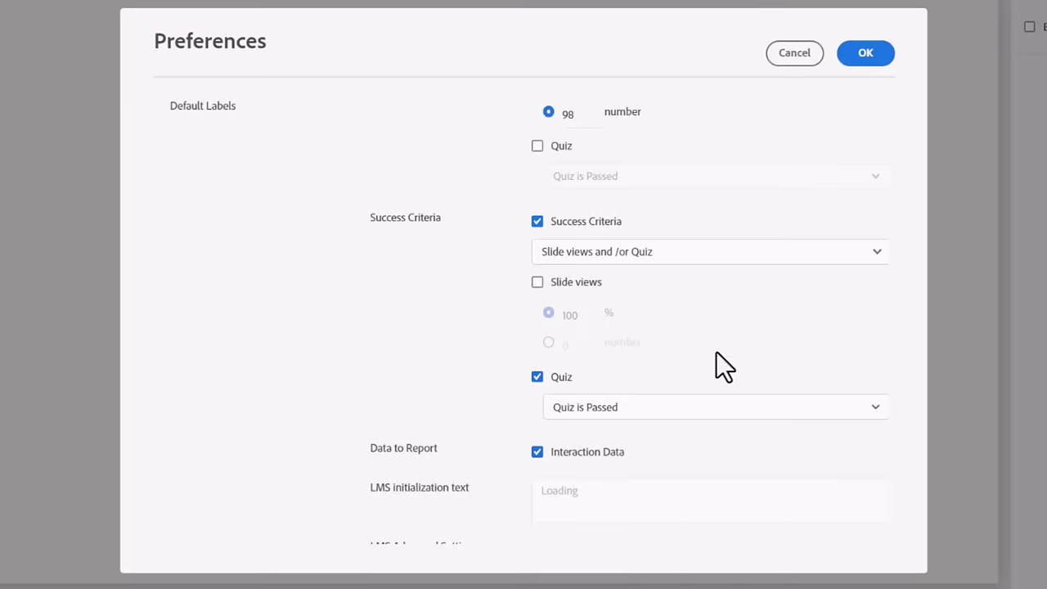
{"action": "scroll", "coordinate": [717, 354], "scroll_direction": "down", "scroll_amount": 2}
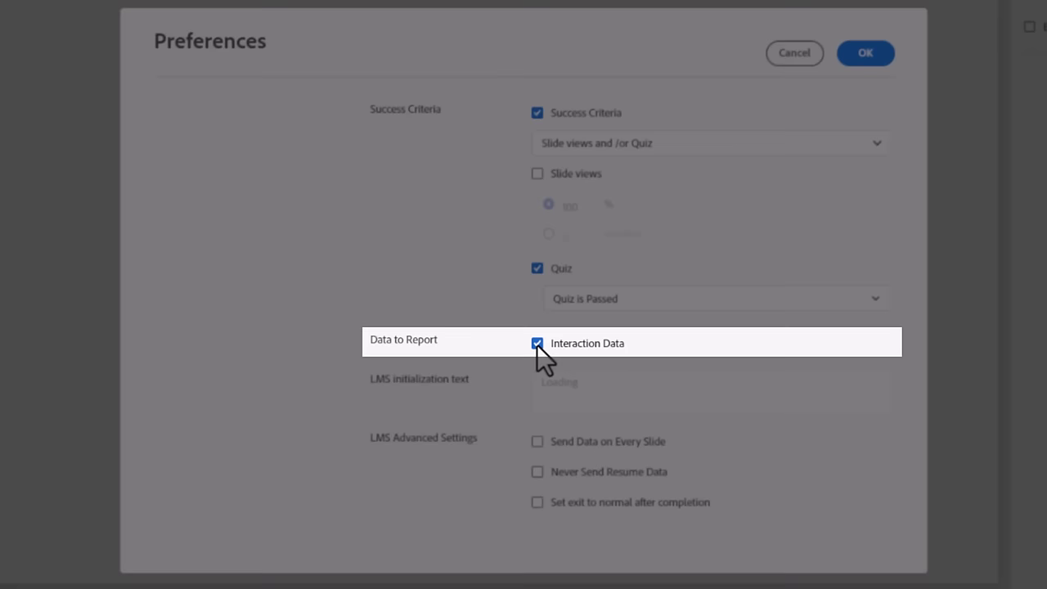
{"action": "left_click", "coordinate": [537, 344]}
{"action": "left_click", "coordinate": [537, 344]}
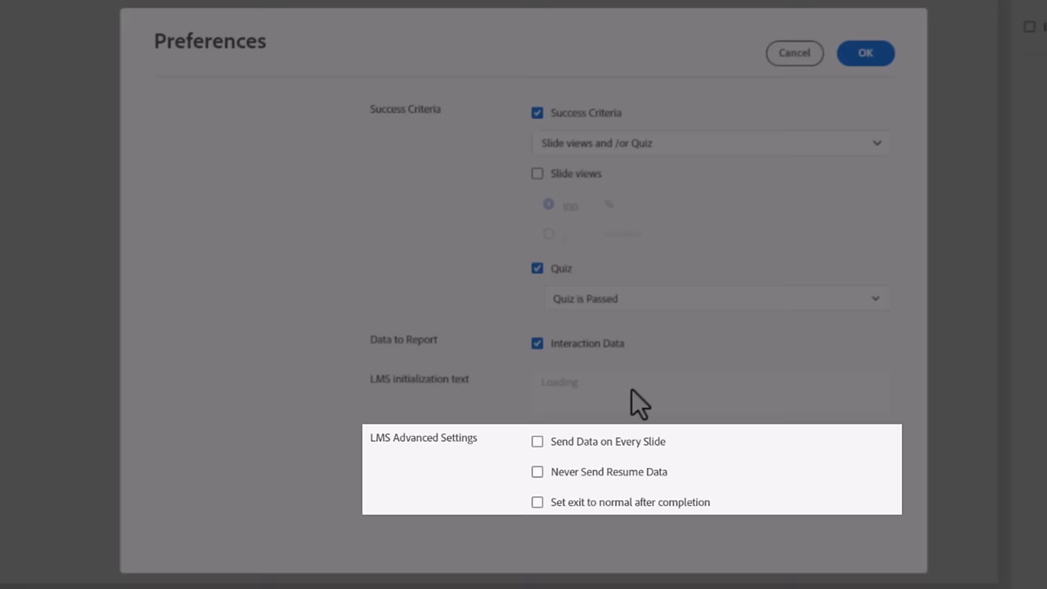
Turn on Send Data on Every Slide and Set exit to normal after completion
{"action": "left_click", "coordinate": [536, 442]}
{"action": "left_click", "coordinate": [537, 502]}
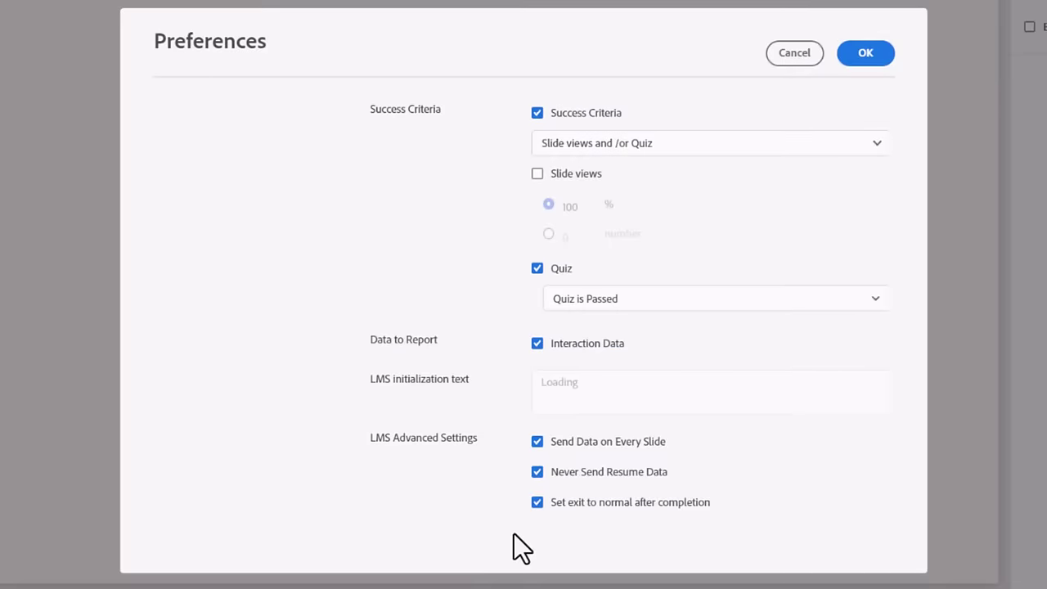
Show Quizzing Default Labels and review the Submit, Clear, Skip and progress labels
{"action": "scroll", "coordinate": [514, 533], "scroll_direction": "up", "scroll_amount": 5}
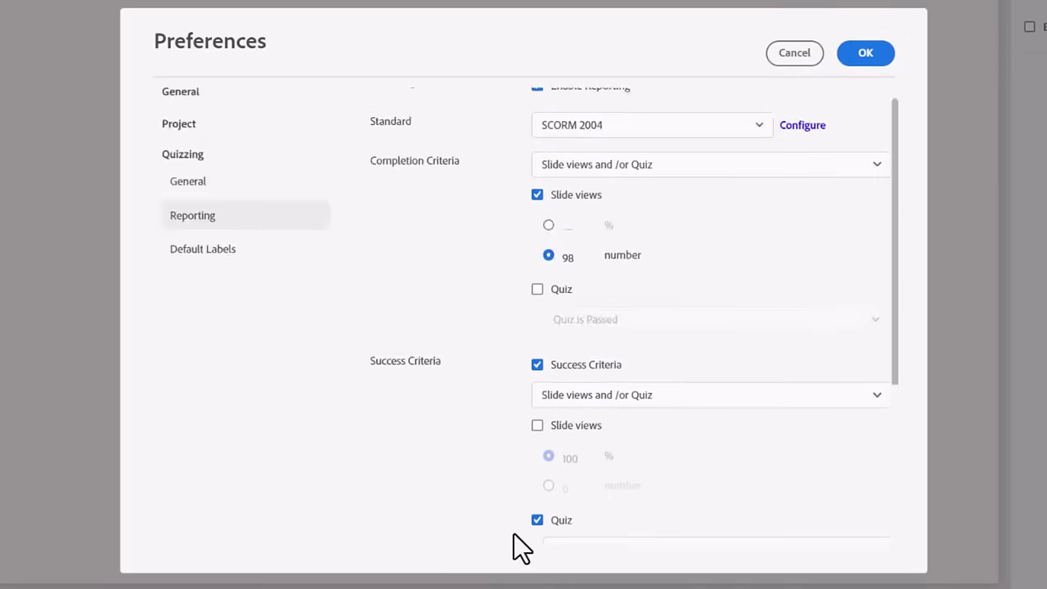
{"action": "left_click", "coordinate": [228, 265]}
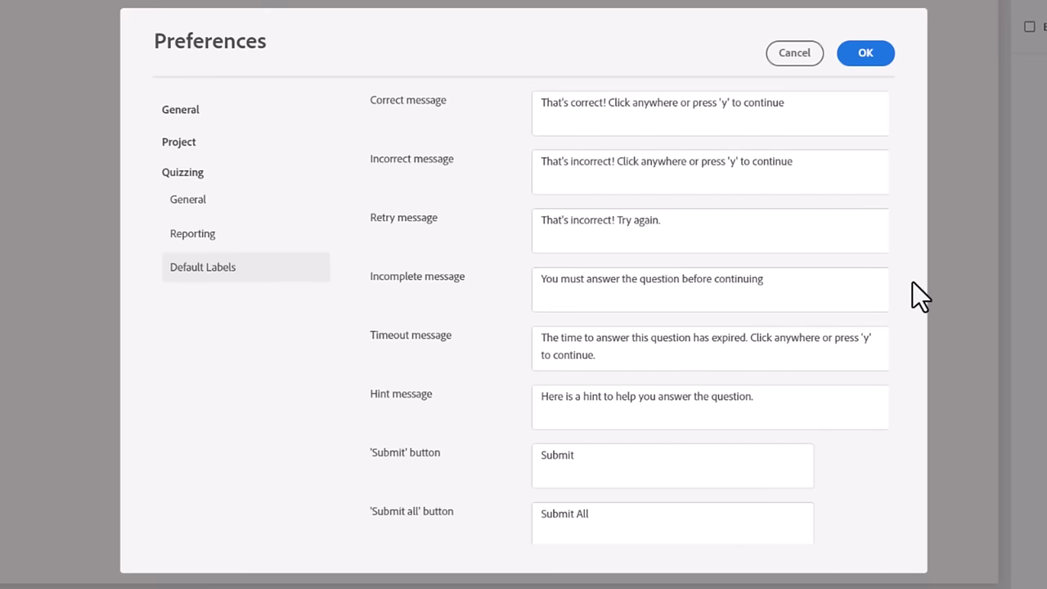
{"action": "scroll", "coordinate": [883, 283], "scroll_direction": "down", "scroll_amount": 2}
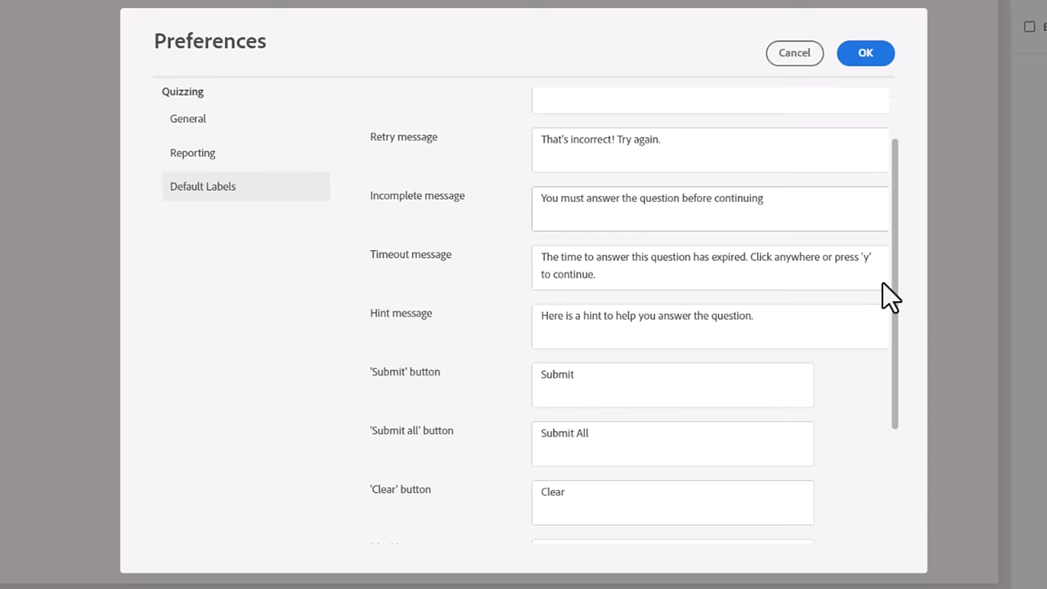
{"action": "scroll", "coordinate": [883, 282], "scroll_direction": "down", "scroll_amount": 4}
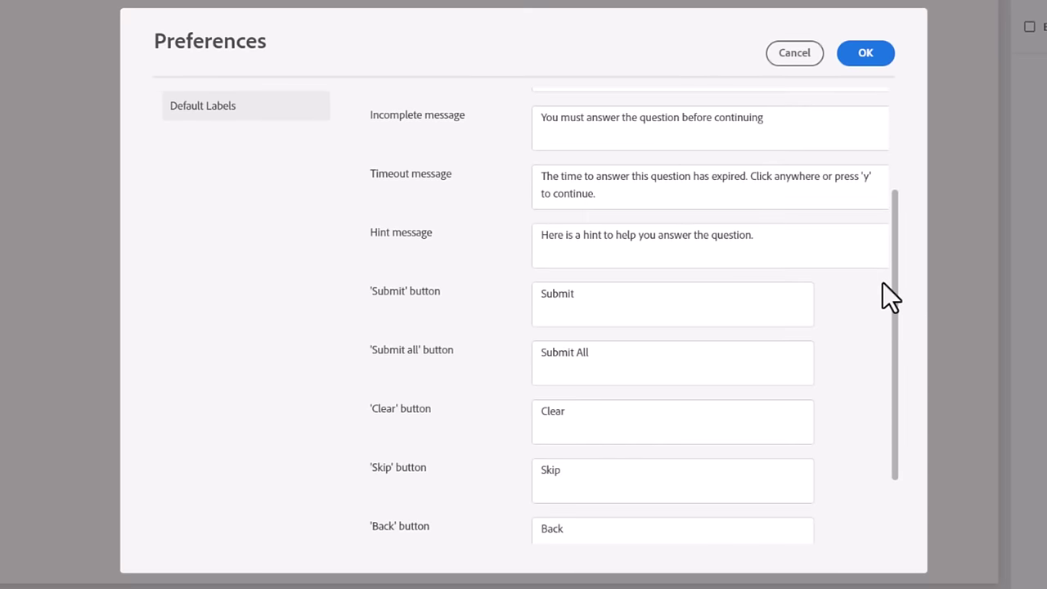
{"action": "scroll", "coordinate": [883, 282], "scroll_direction": "down", "scroll_amount": 1}
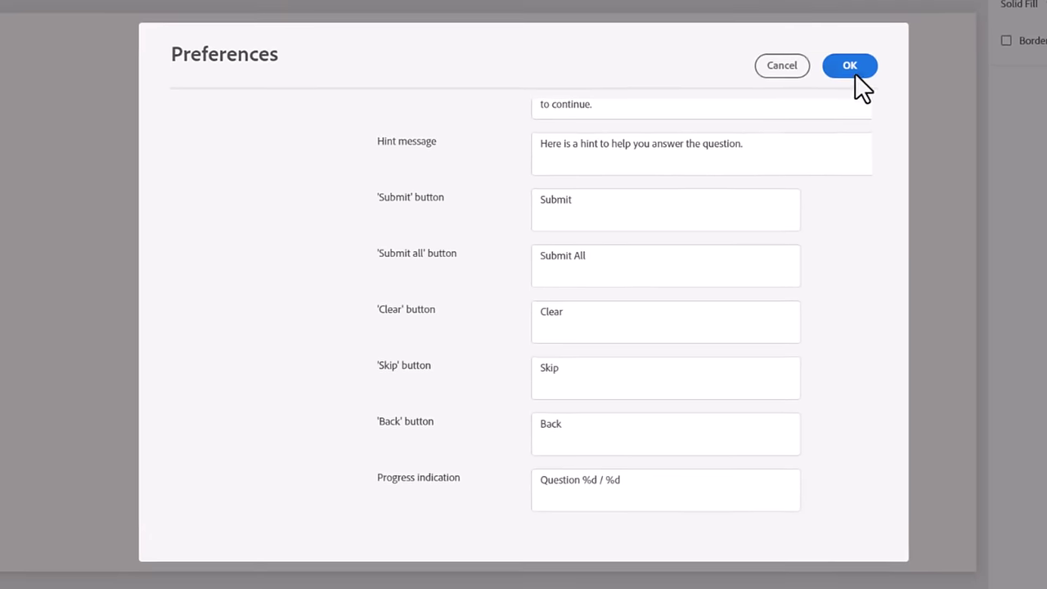
Apply the preferences and keep Question 5 as Graded after trying Knowledge Check
{"action": "left_click", "coordinate": [866, 52]}
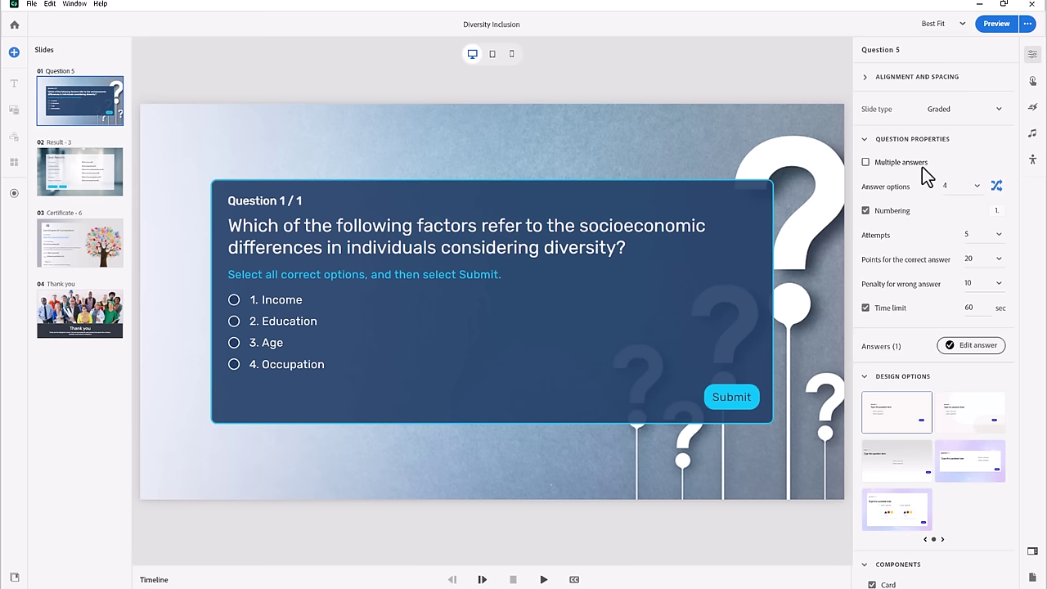
{"action": "left_click", "coordinate": [963, 108]}
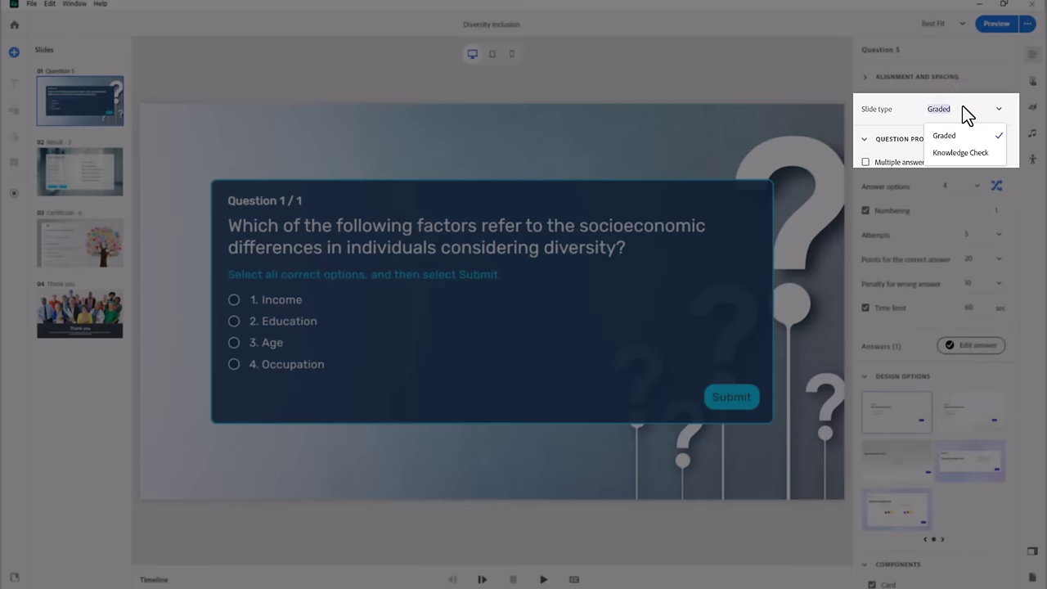
{"action": "left_click", "coordinate": [962, 153]}
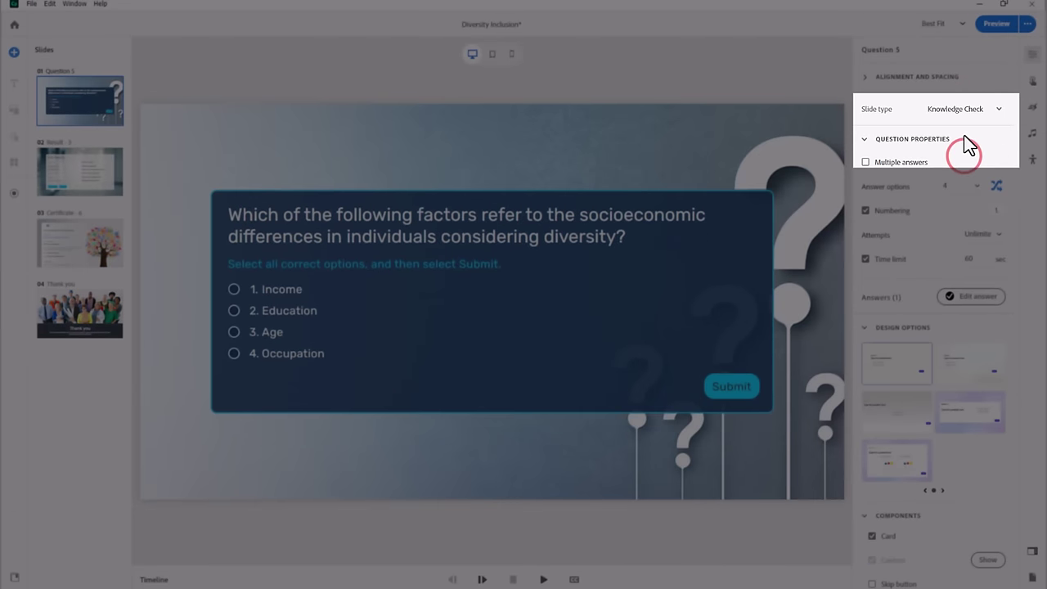
{"action": "left_click", "coordinate": [965, 113]}
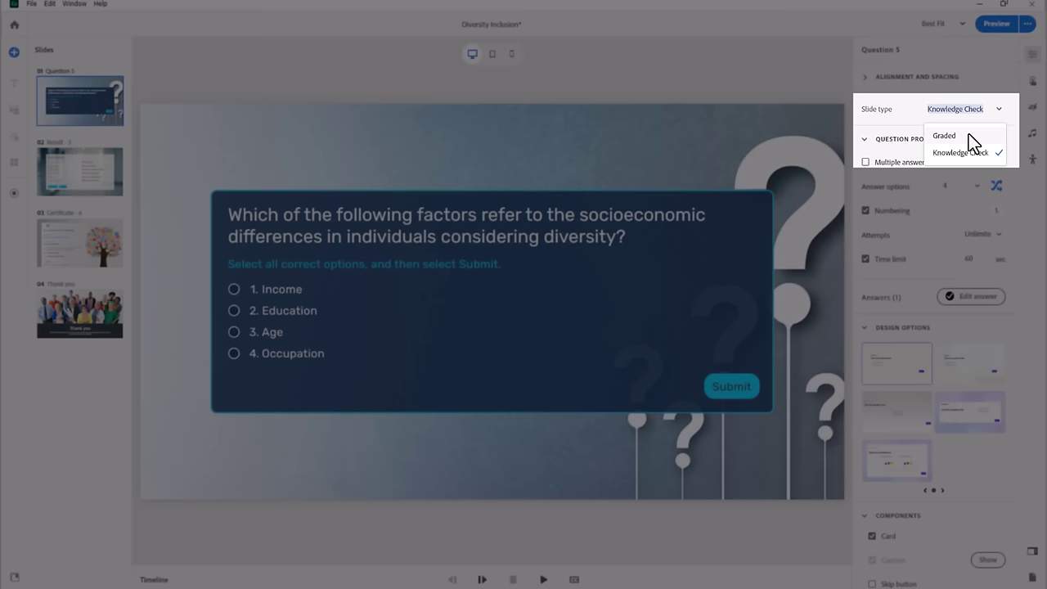
{"action": "left_click", "coordinate": [969, 134]}
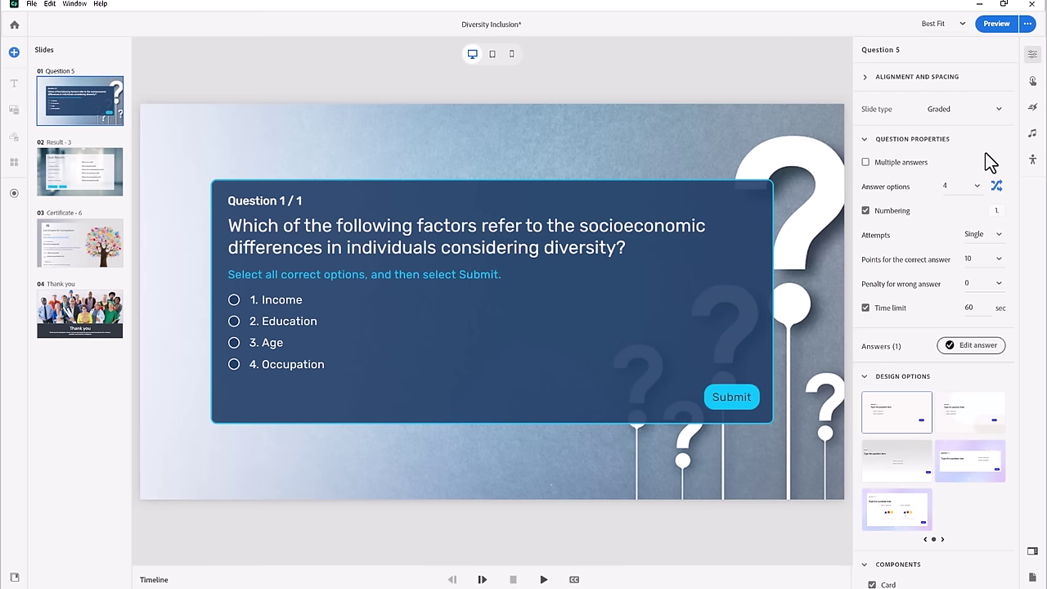
Keep Question 5 single-answer with 4 answer options and turn on answer shuffling
{"action": "left_click", "coordinate": [866, 140]}
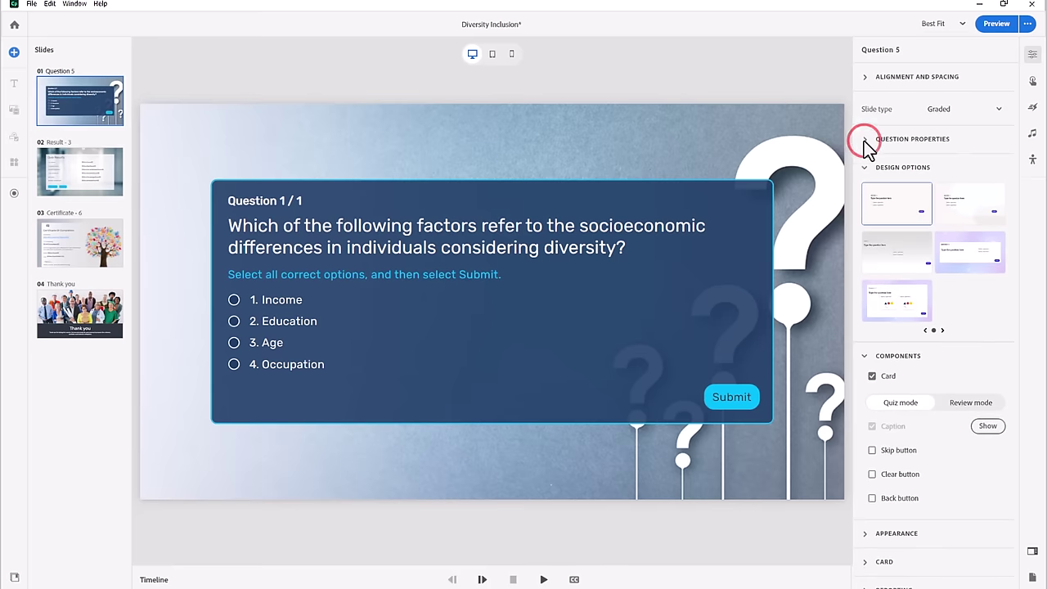
{"action": "left_click", "coordinate": [866, 140]}
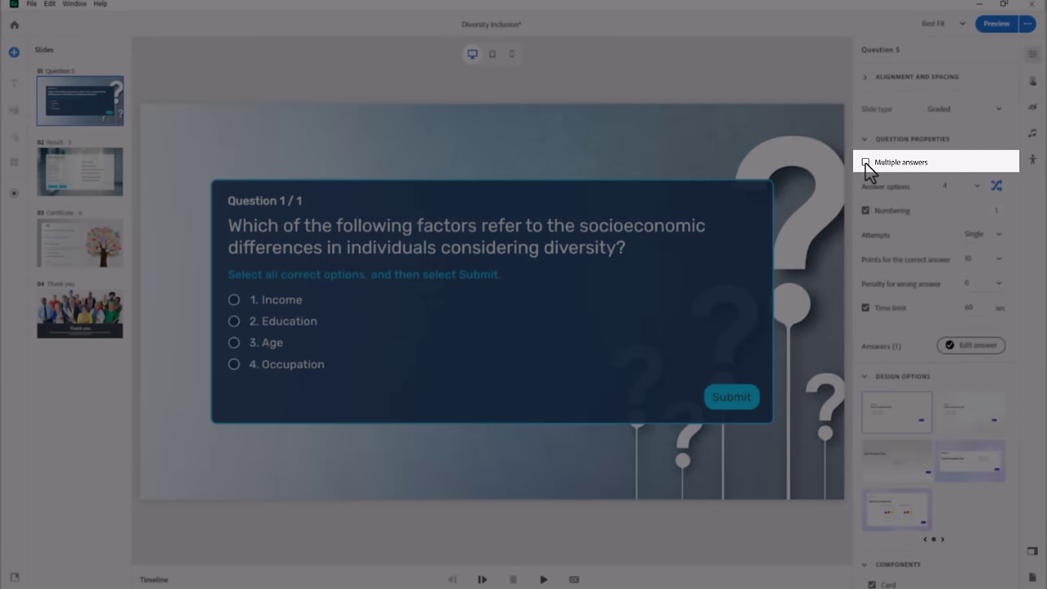
{"action": "left_click", "coordinate": [865, 163]}
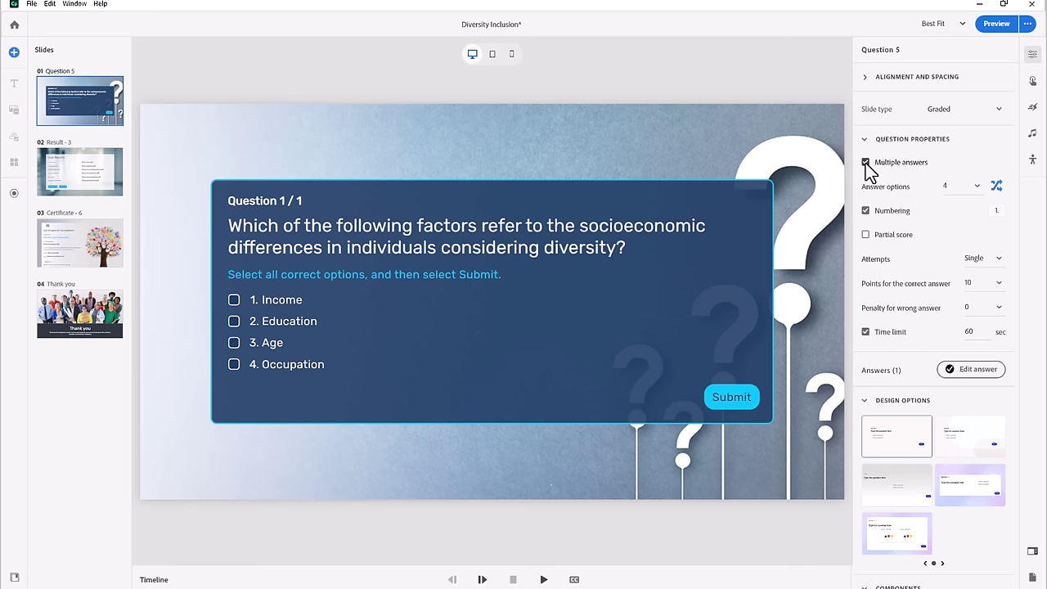
{"action": "left_click", "coordinate": [866, 162]}
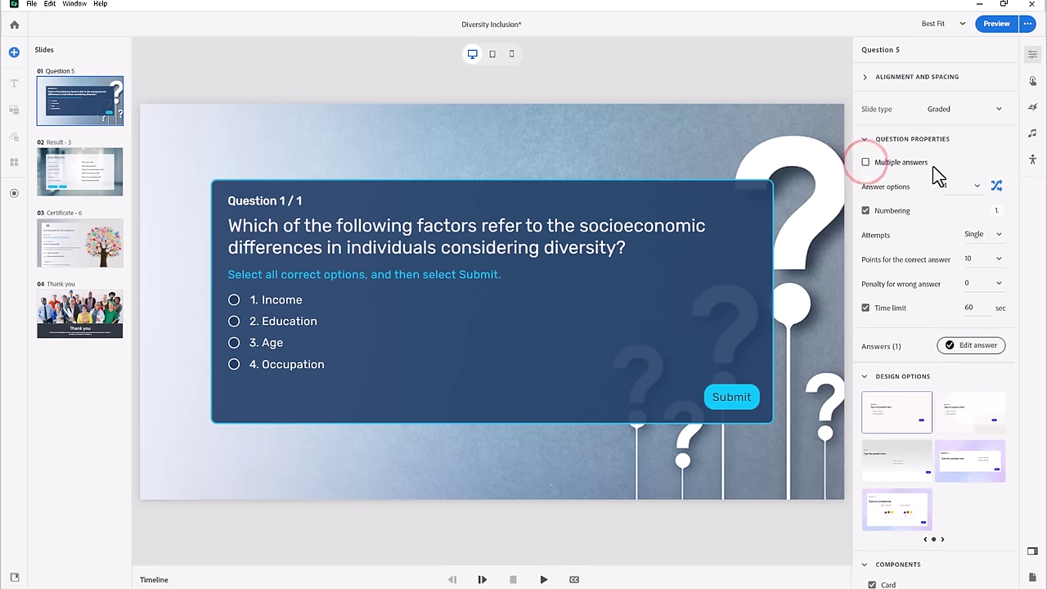
{"action": "left_click", "coordinate": [973, 186]}
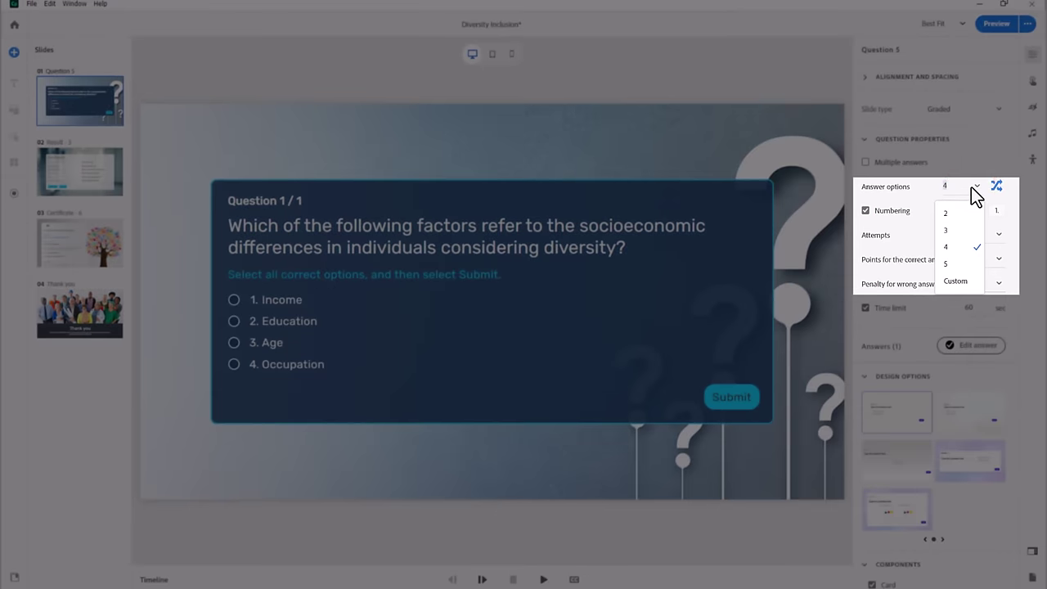
{"action": "left_click", "coordinate": [971, 187]}
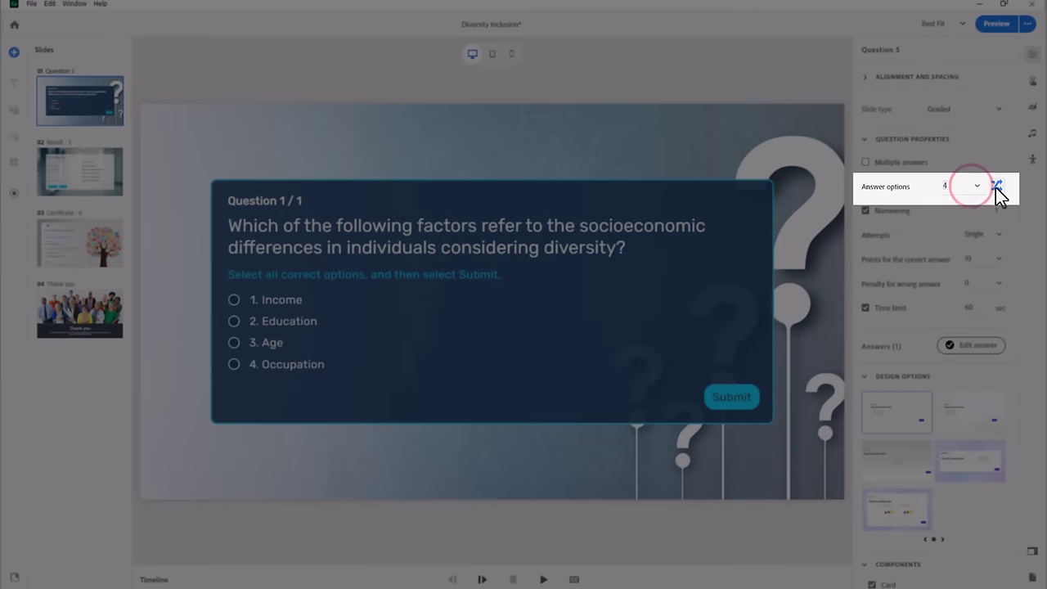
{"action": "left_click", "coordinate": [996, 188]}
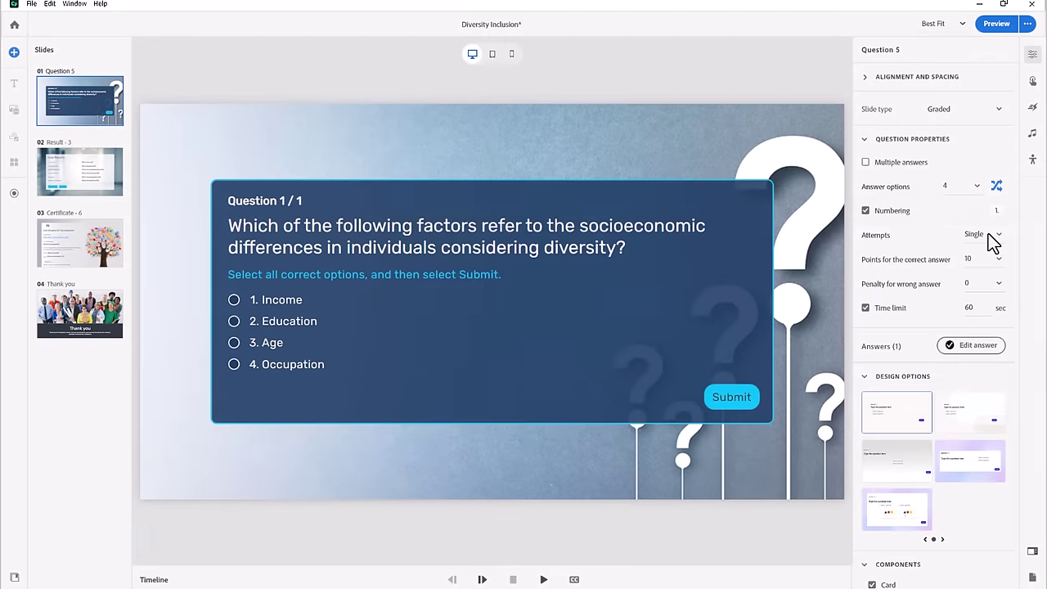
Give Question 5 2 attempts, a 5-point penalty and a 30-second time limit, then edit its answers
{"action": "left_click", "coordinate": [988, 234]}
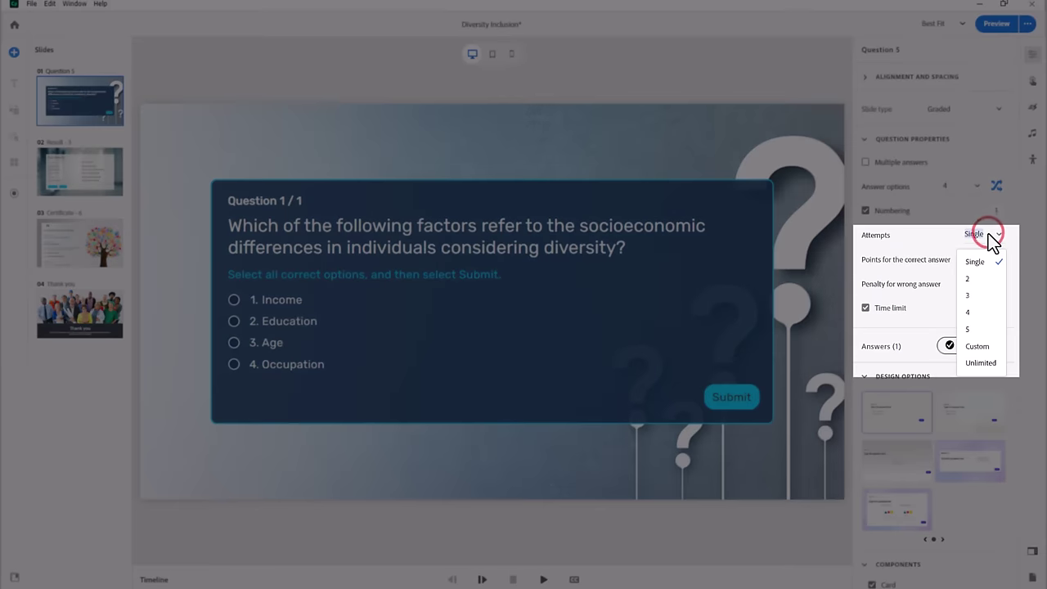
{"action": "left_click", "coordinate": [984, 282]}
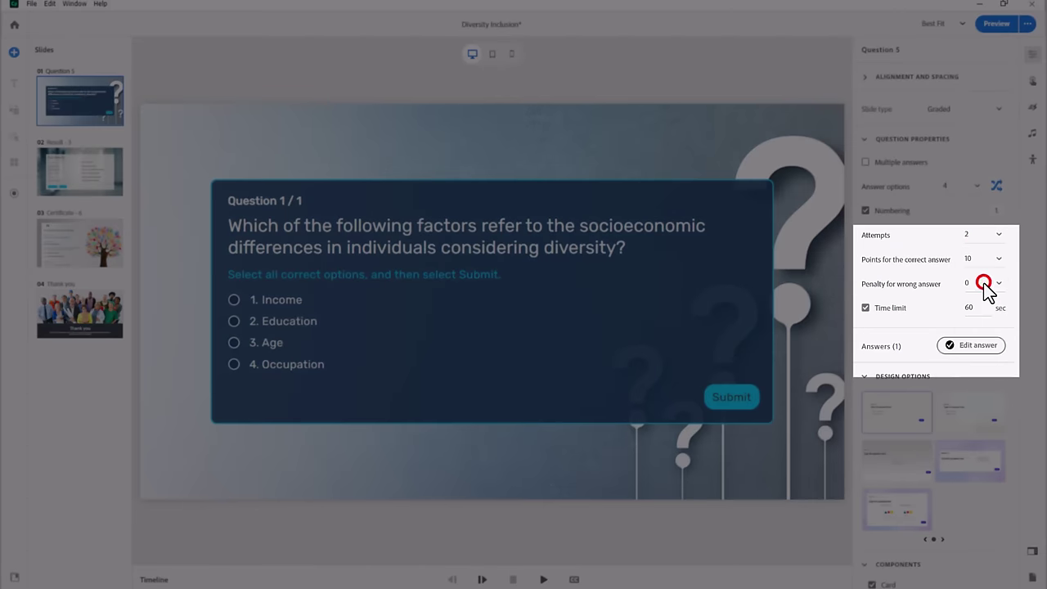
{"action": "left_click", "coordinate": [982, 283]}
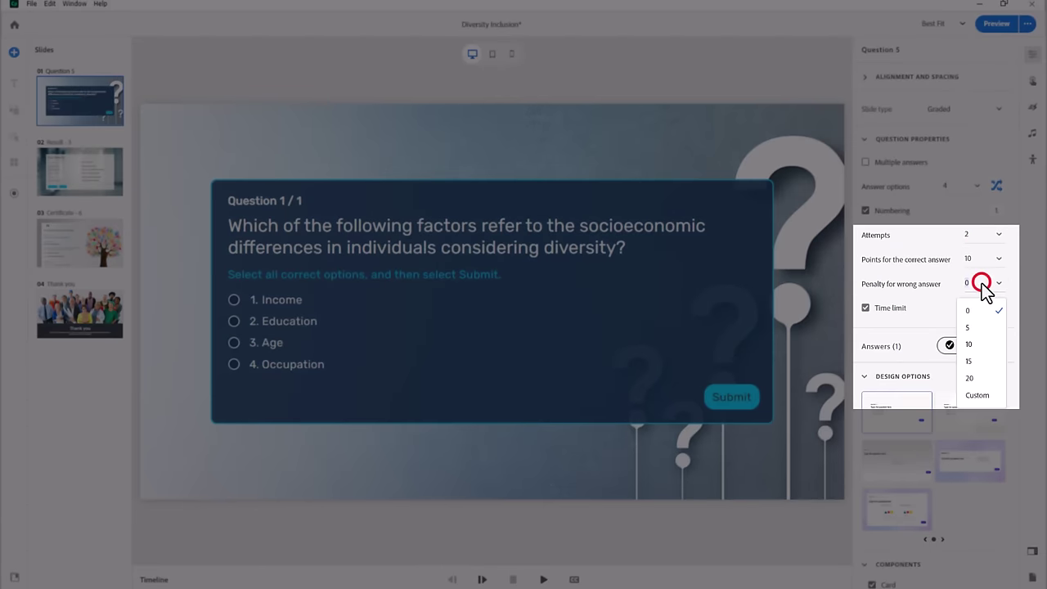
{"action": "left_click", "coordinate": [978, 327]}
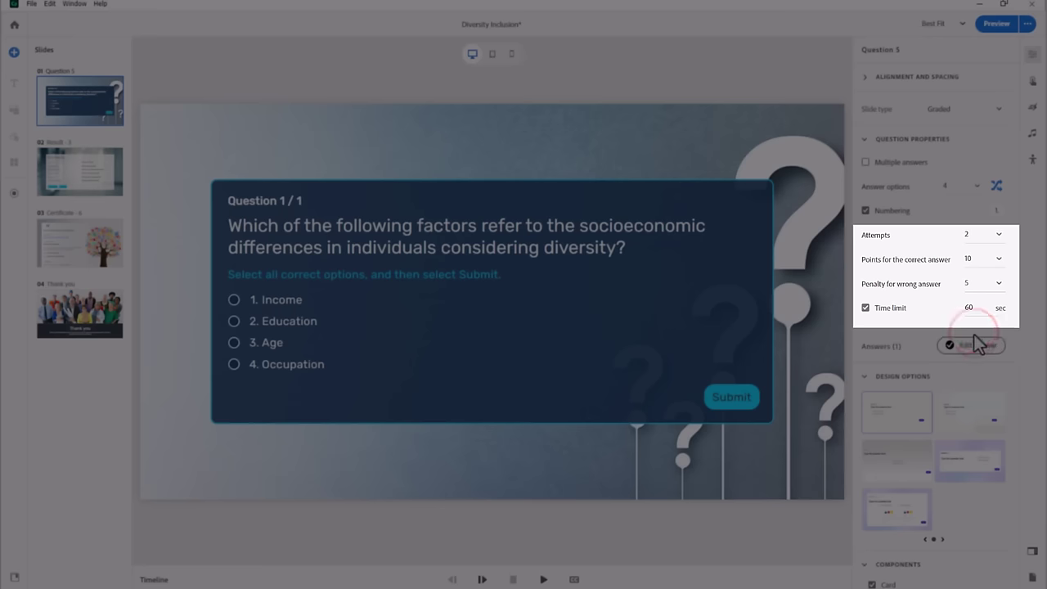
{"action": "double_click", "coordinate": [973, 308]}
{"action": "type", "text": "30"}
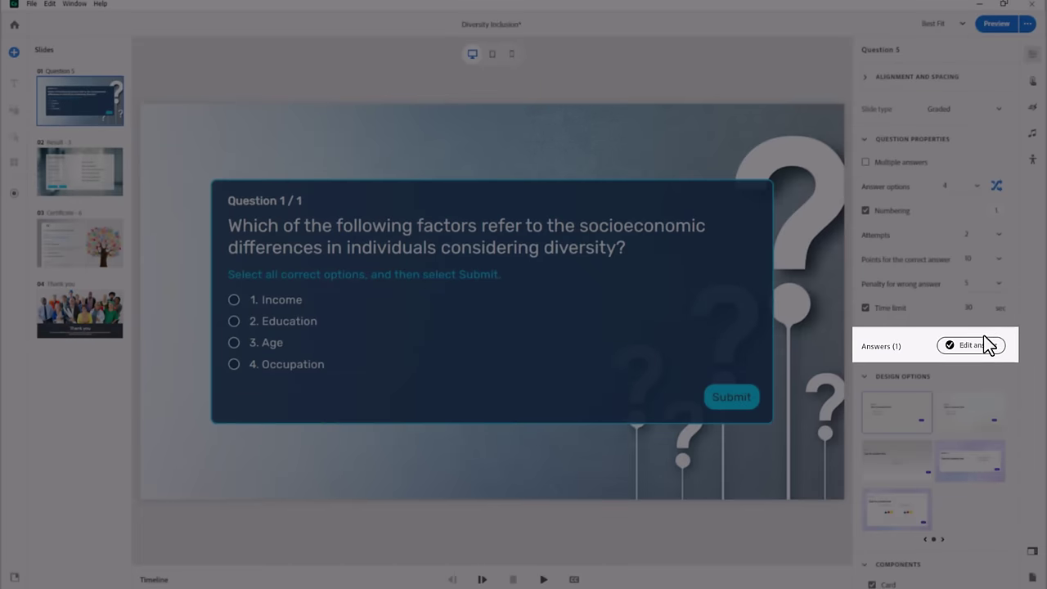
{"action": "left_click", "coordinate": [972, 345]}
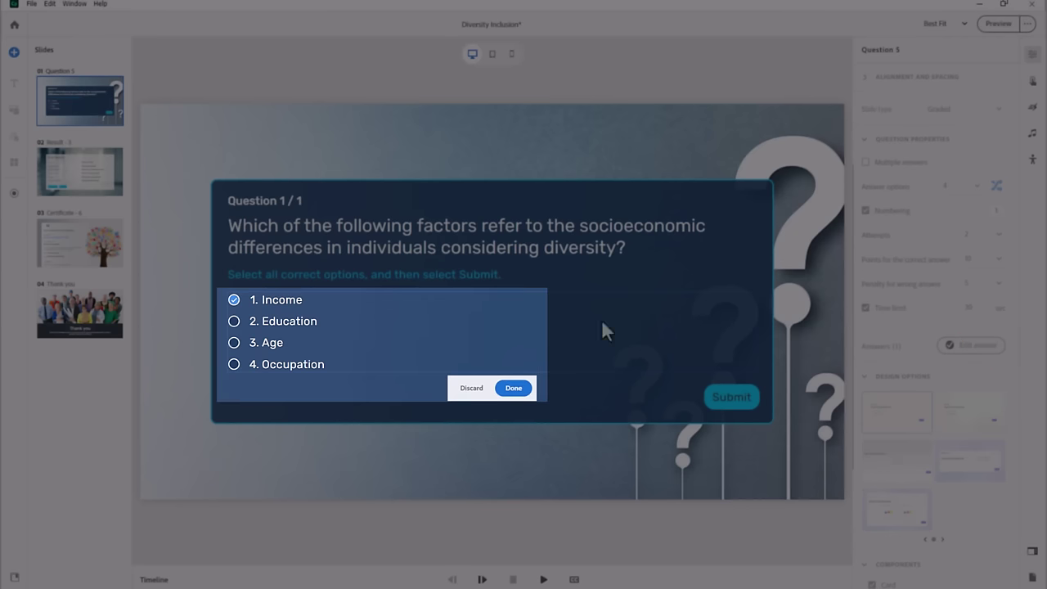
Switch the correct answer to Education and back to Income, then close the answer editor
{"action": "left_click", "coordinate": [282, 320]}
{"action": "left_click", "coordinate": [278, 301]}
{"action": "left_click", "coordinate": [526, 389]}
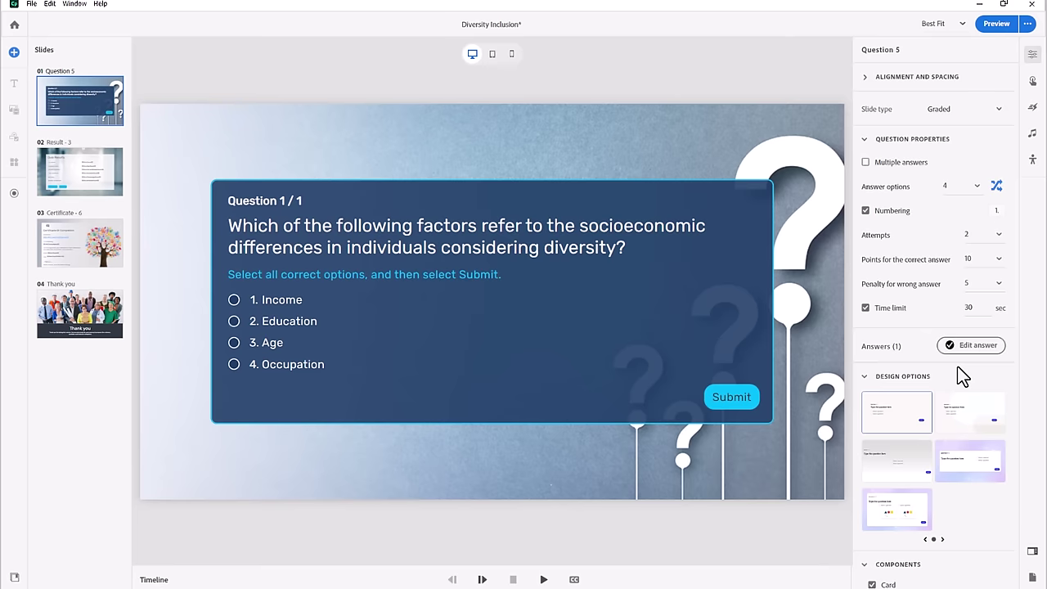
{"action": "scroll", "coordinate": [963, 376], "scroll_direction": "down", "scroll_amount": 5}
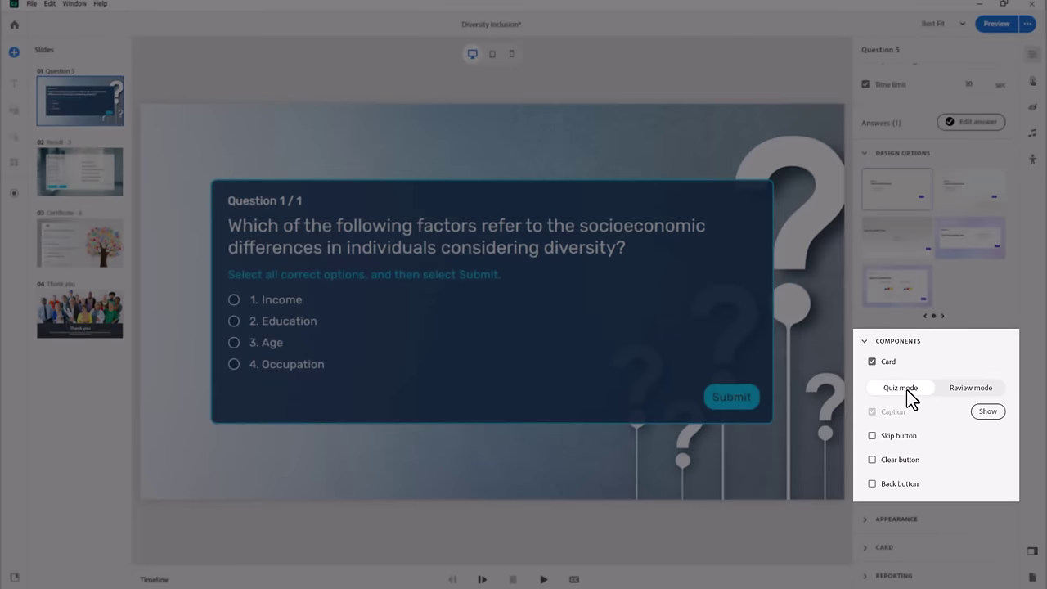
Show the feedback caption, trying middle and top before settling it at the bottom
{"action": "left_click", "coordinate": [969, 388]}
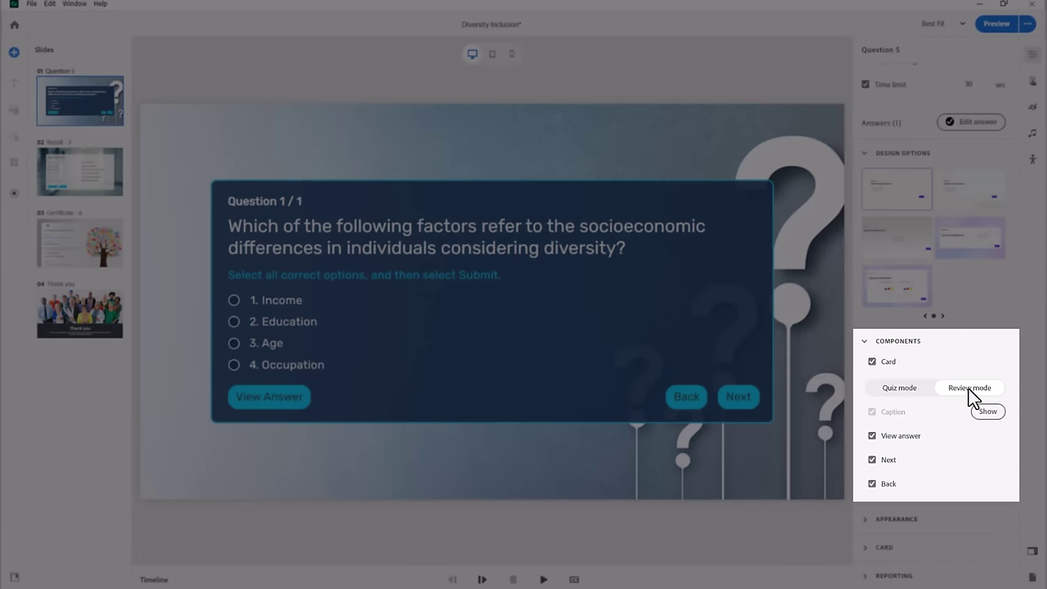
{"action": "left_click", "coordinate": [905, 390]}
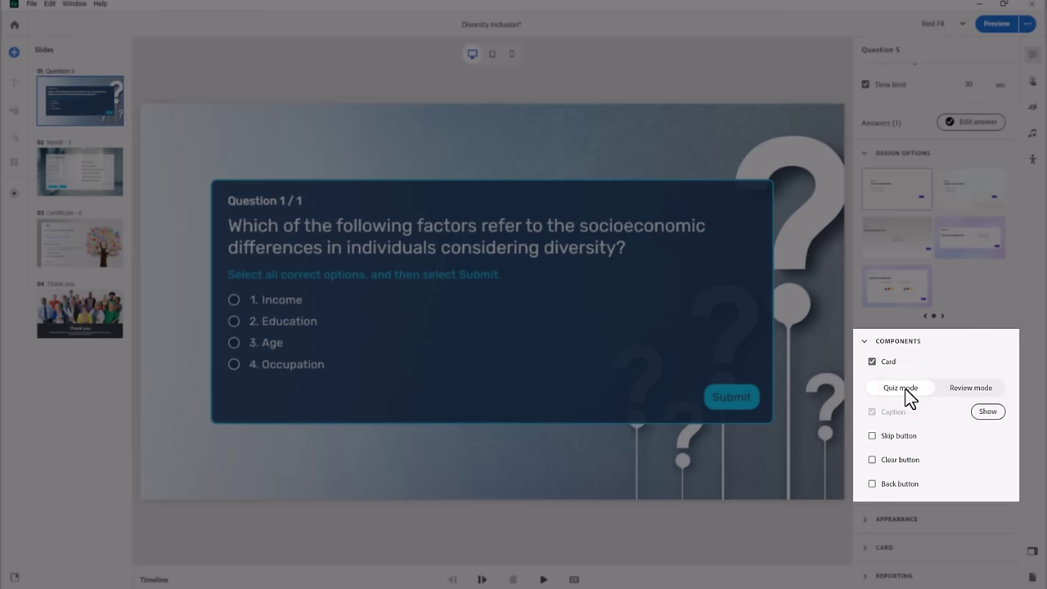
{"action": "left_click", "coordinate": [989, 412]}
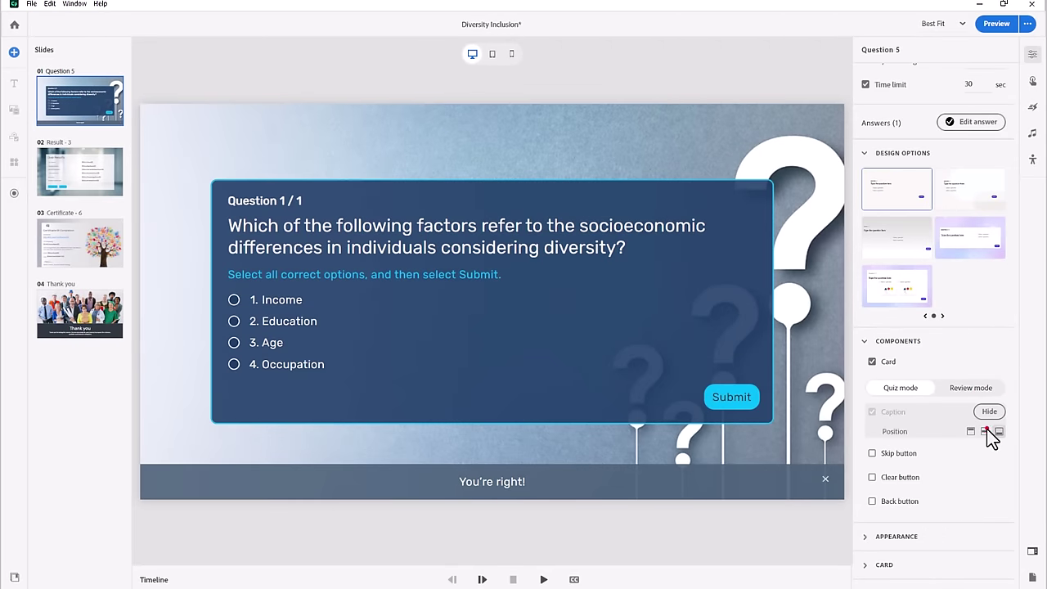
{"action": "left_click", "coordinate": [985, 431]}
{"action": "left_click", "coordinate": [972, 431]}
{"action": "left_click", "coordinate": [1000, 431]}
Preview the feedback caption's Incorrect and Incomplete messages, then deselect it
{"action": "left_click", "coordinate": [605, 486]}
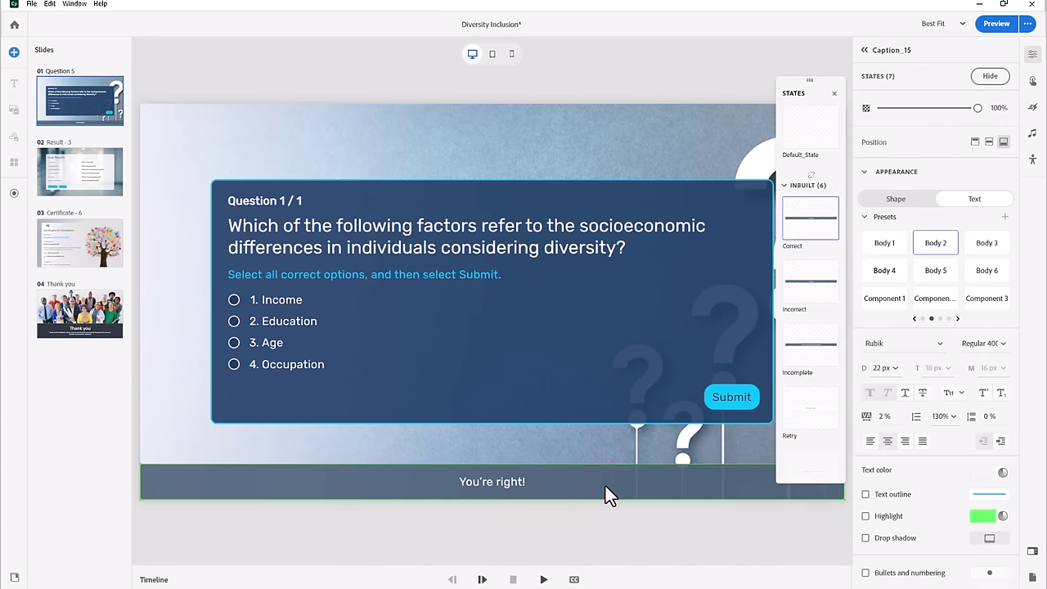
{"action": "left_click", "coordinate": [796, 291]}
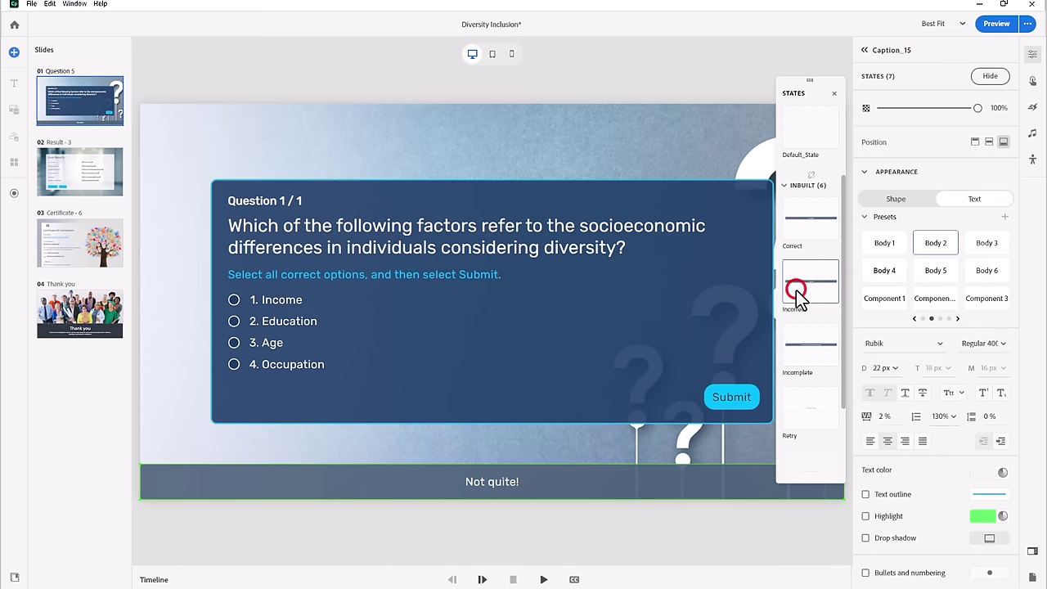
{"action": "left_click", "coordinate": [798, 353]}
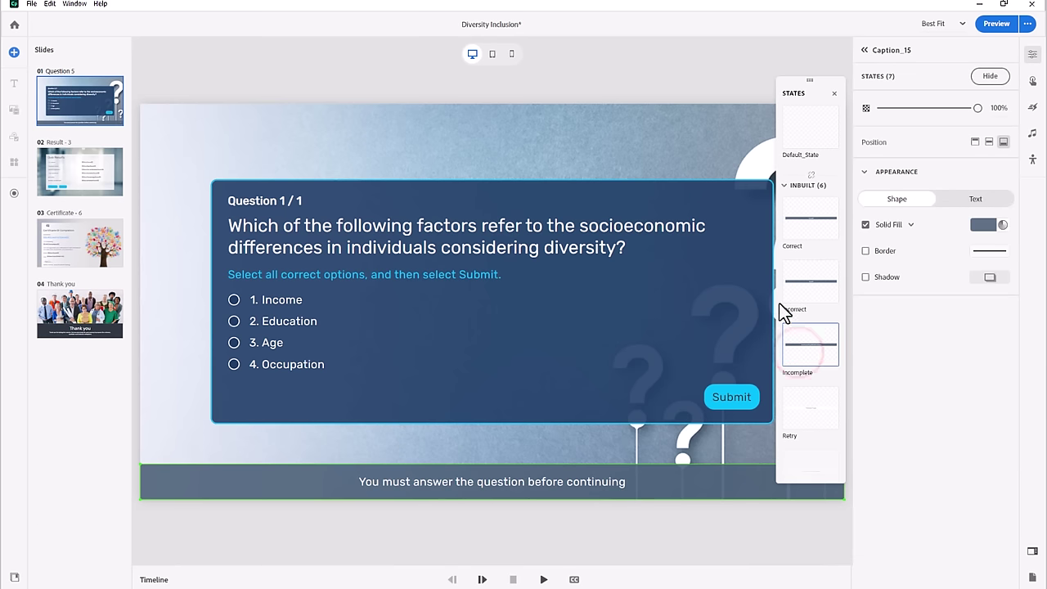
{"action": "left_click", "coordinate": [733, 147]}
{"action": "scroll", "coordinate": [941, 421], "scroll_direction": "down", "scroll_amount": 5}
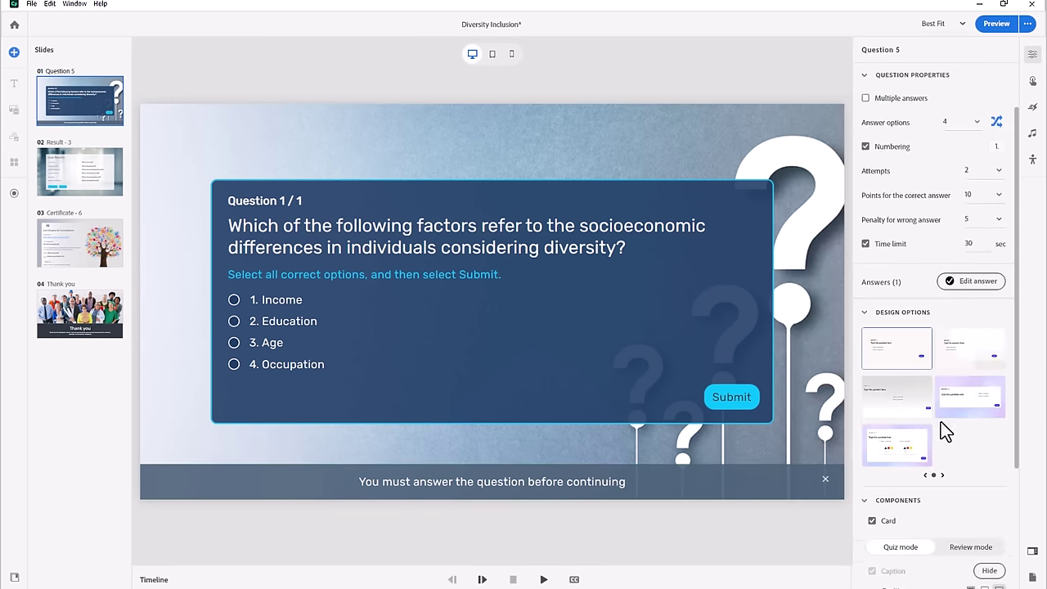
Preview Question 5 in review mode and expand its Reporting settings (Interaction ID 31099)
{"action": "left_click", "coordinate": [979, 371]}
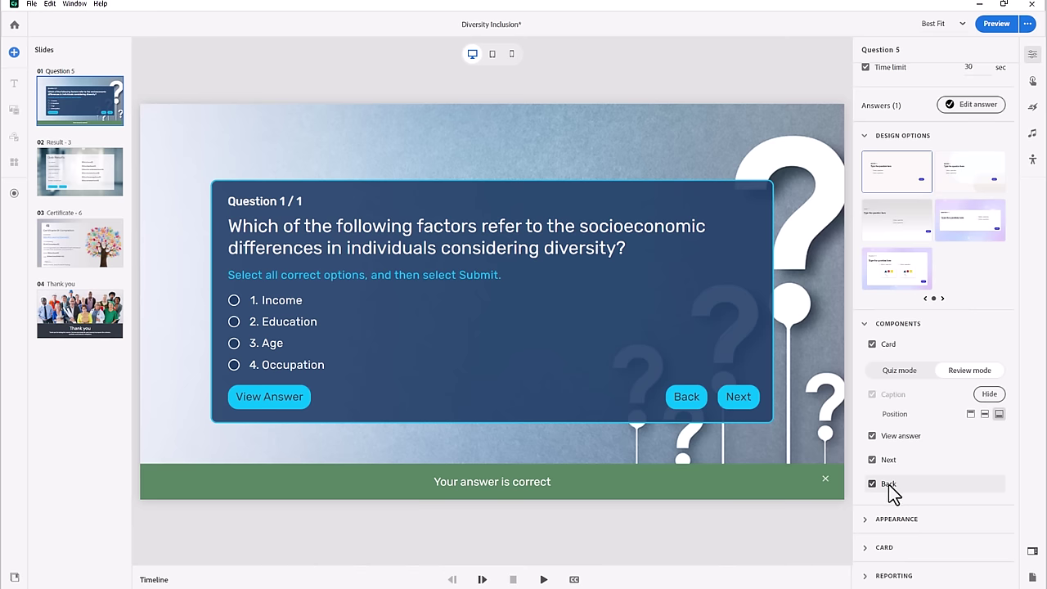
{"action": "left_click", "coordinate": [866, 576]}
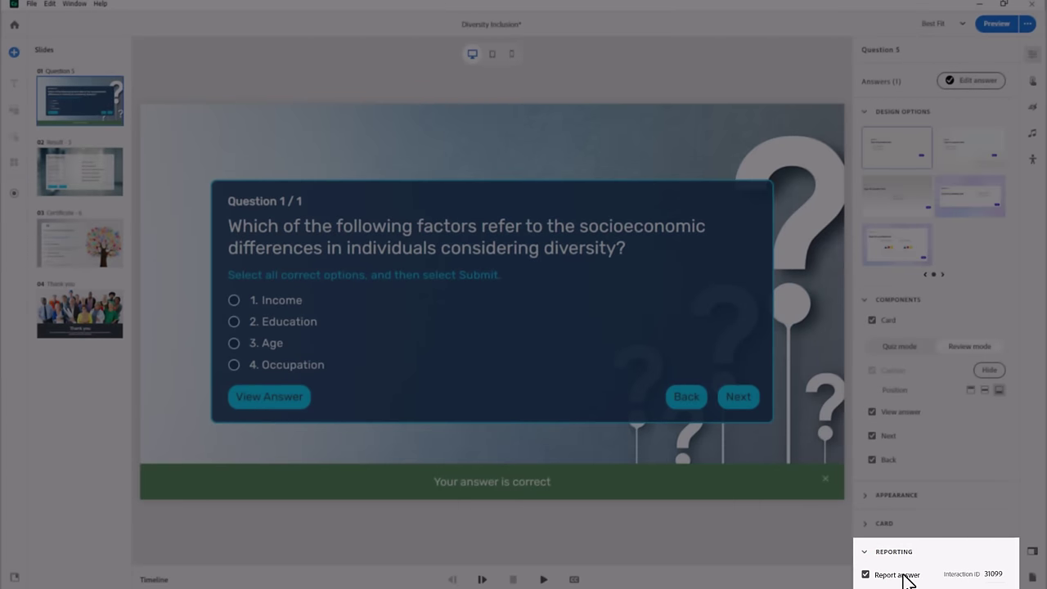
{"action": "double_click", "coordinate": [999, 575]}
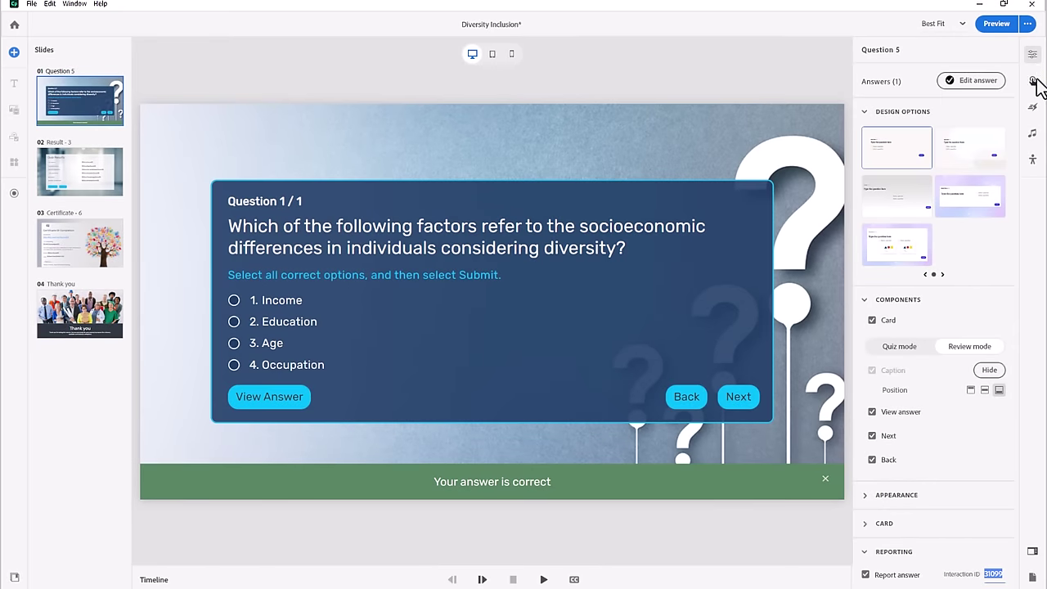
Change the Last Attempt action to Go to slide, targeting Result - 3
{"action": "left_click", "coordinate": [1033, 81]}
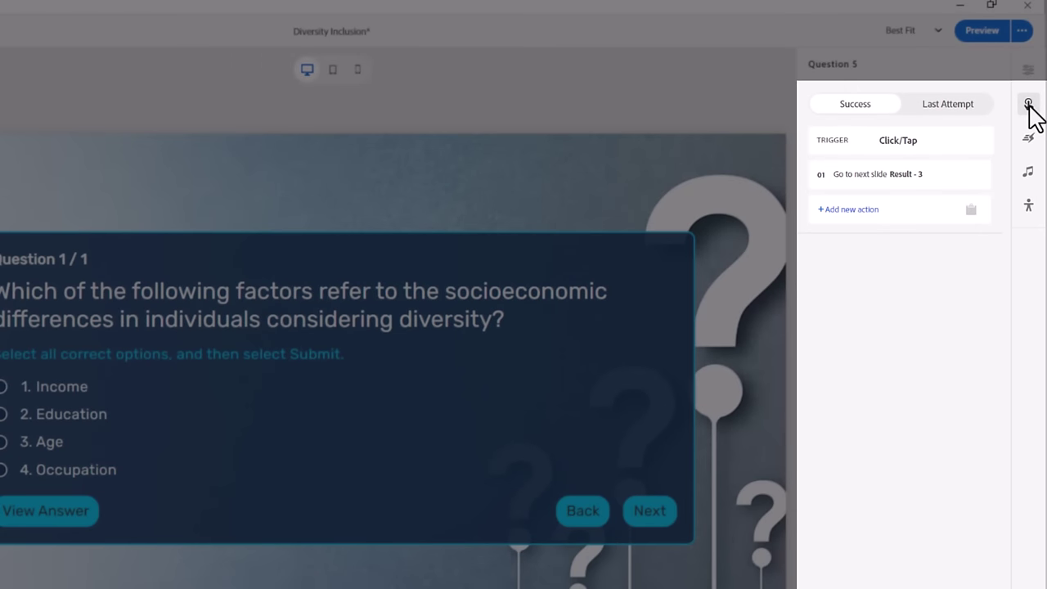
{"action": "left_click", "coordinate": [958, 112]}
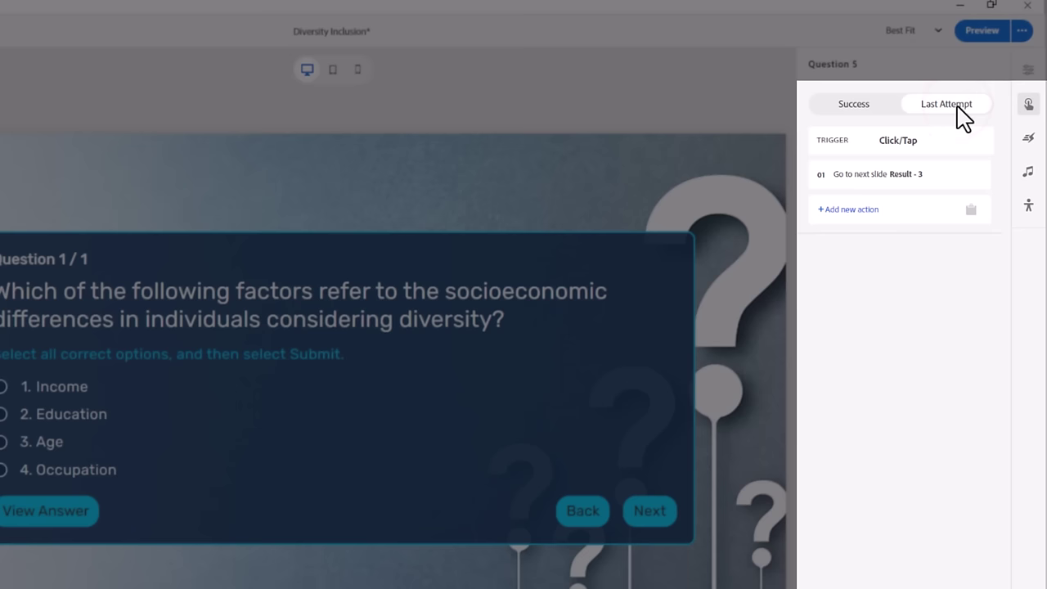
{"action": "mouse_move", "coordinate": [870, 178]}
{"action": "left_click", "coordinate": [871, 176]}
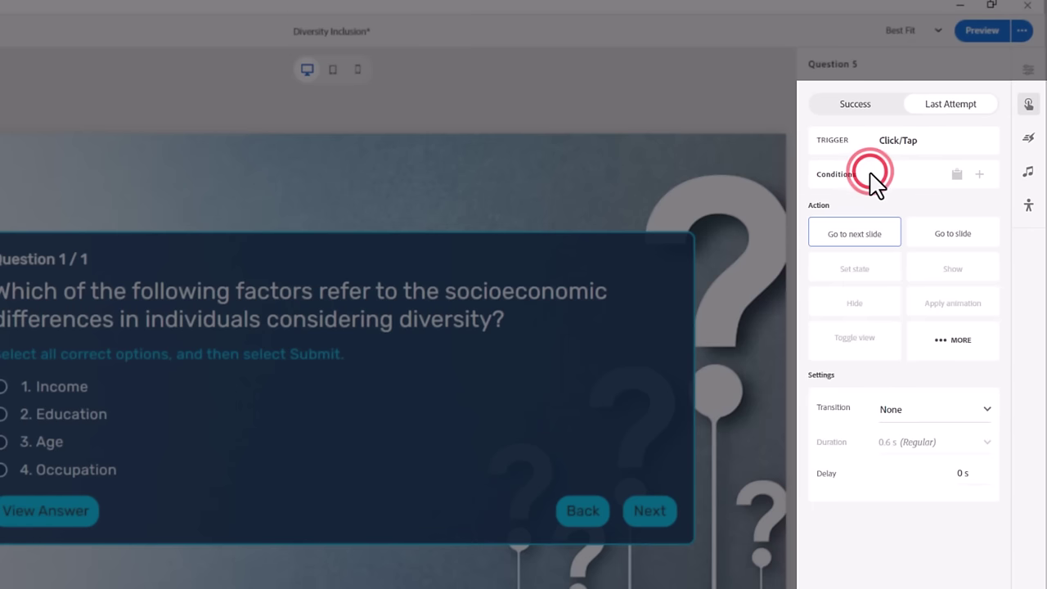
{"action": "left_click", "coordinate": [933, 242]}
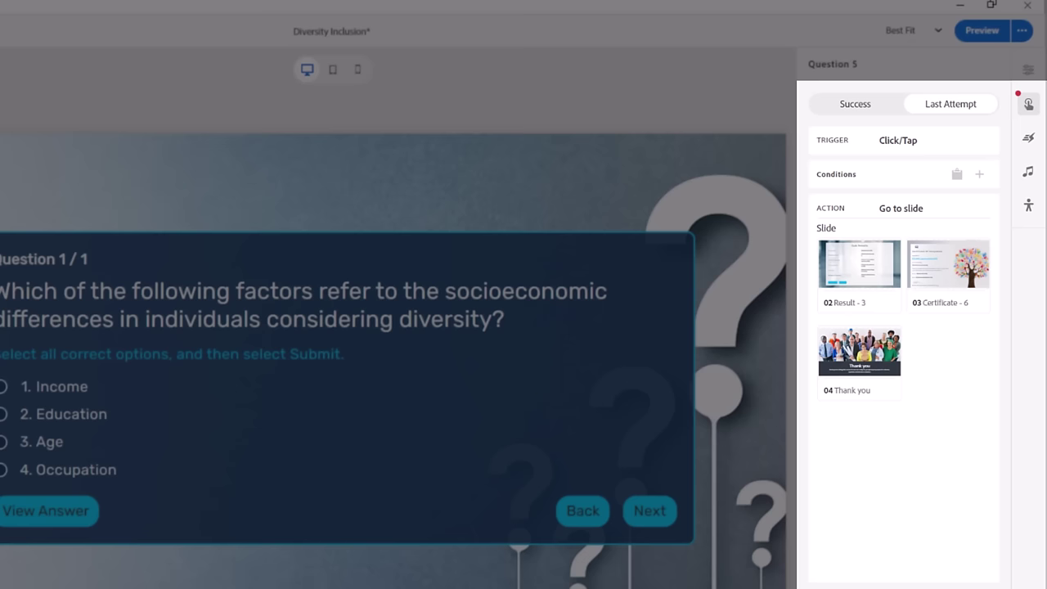
{"action": "left_click", "coordinate": [859, 263]}
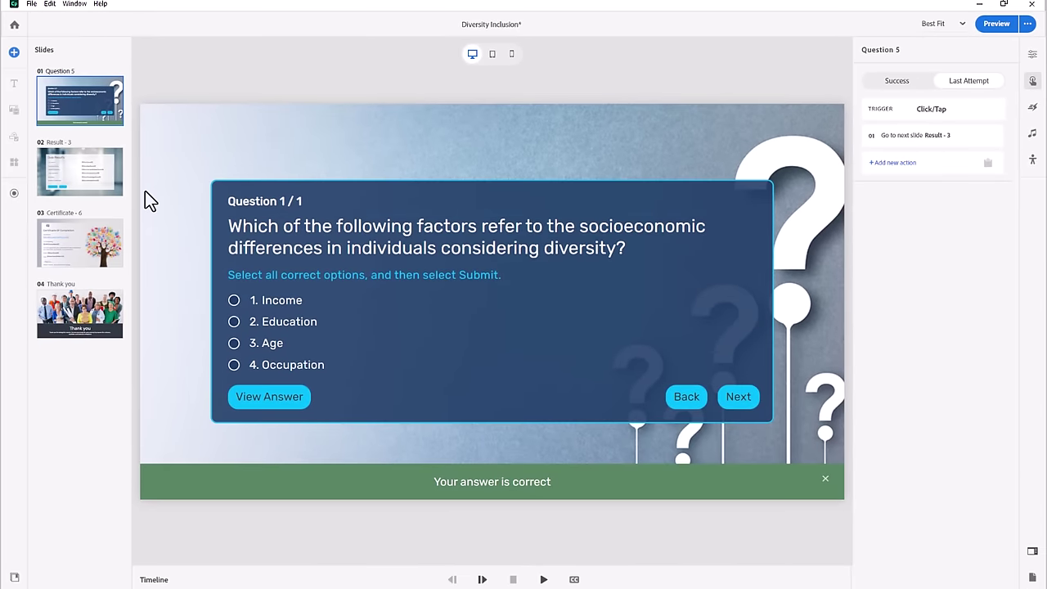
Open Result - 3 and show its review area, trying top and middle before returning it to the bottom
{"action": "left_click", "coordinate": [92, 182]}
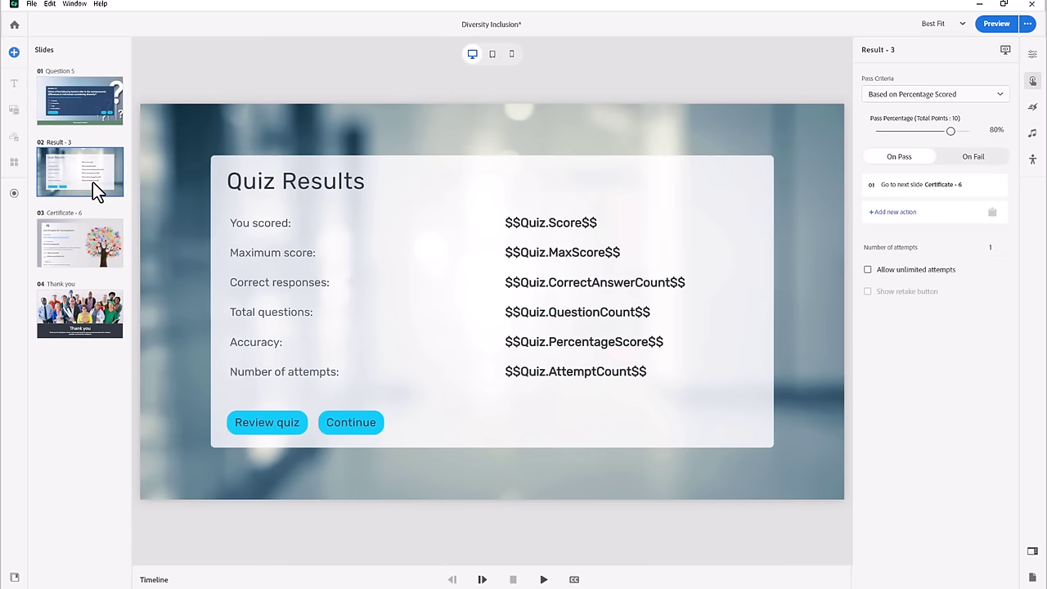
{"action": "left_click", "coordinate": [1033, 54]}
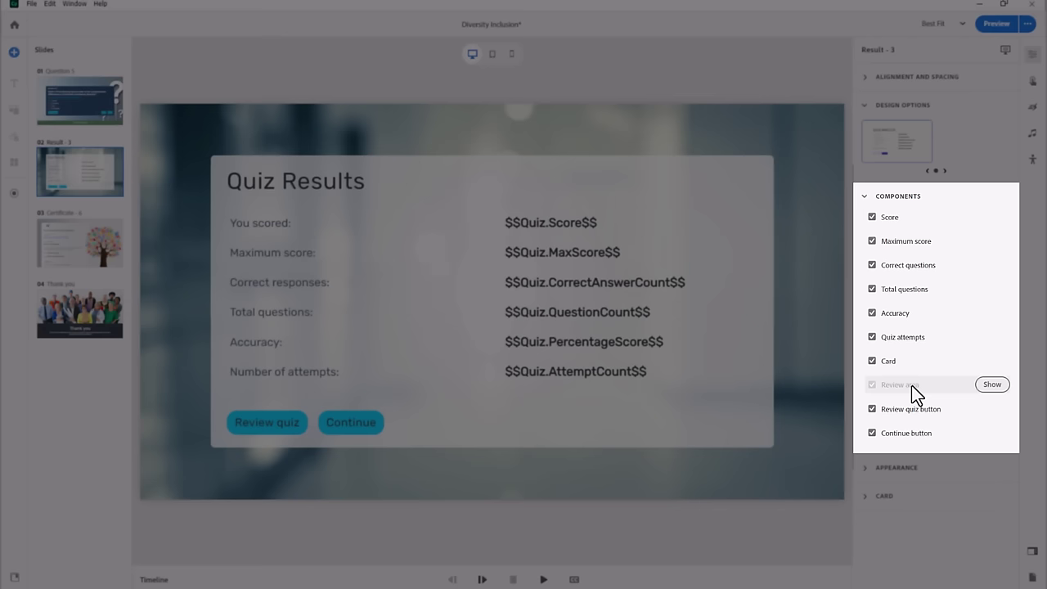
{"action": "left_click", "coordinate": [990, 385]}
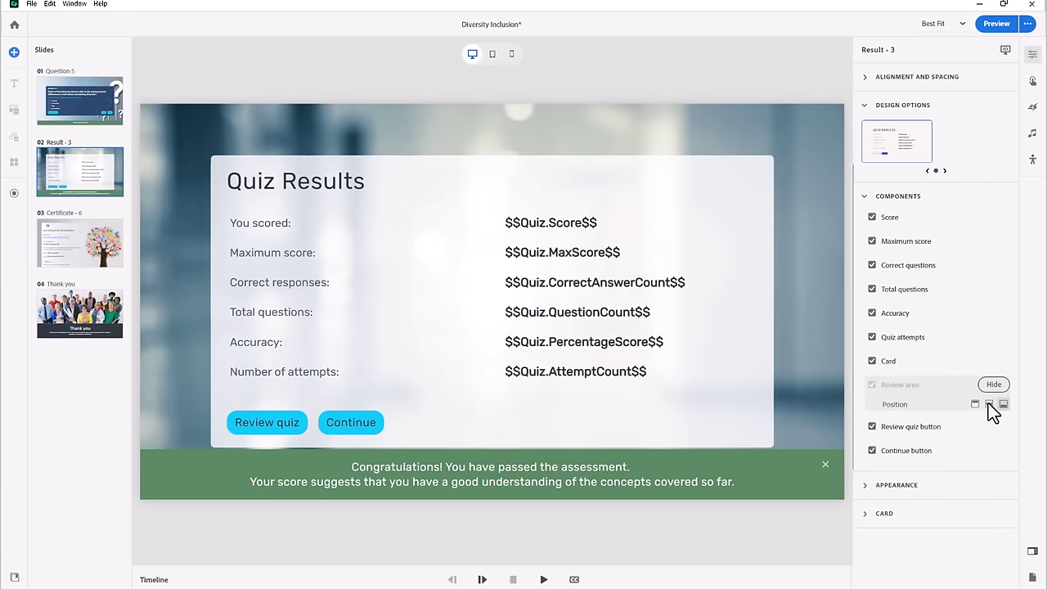
{"action": "left_click", "coordinate": [975, 404]}
{"action": "left_click", "coordinate": [990, 404]}
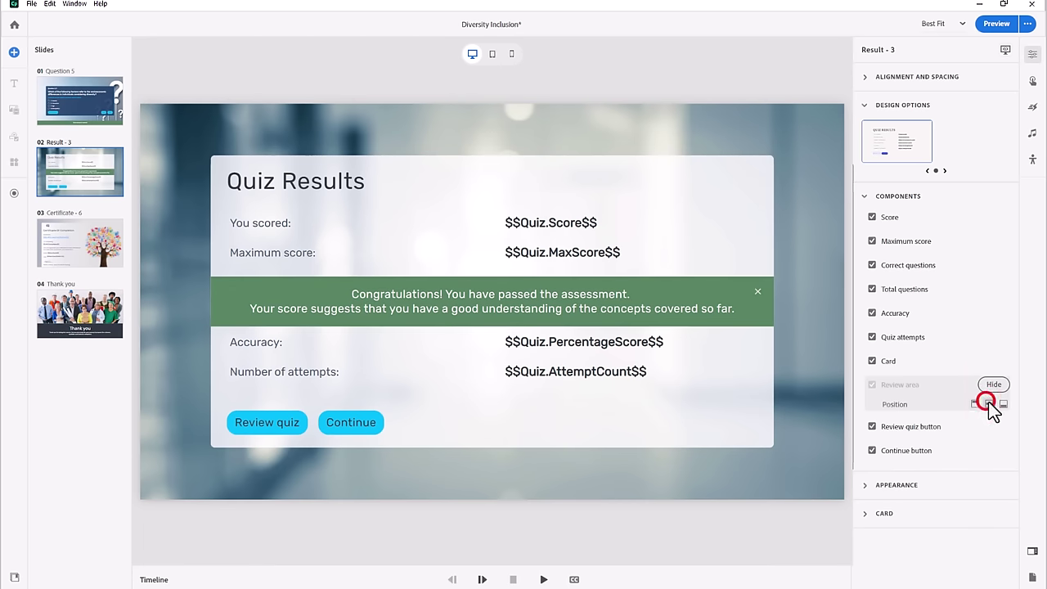
{"action": "left_click", "coordinate": [1004, 403]}
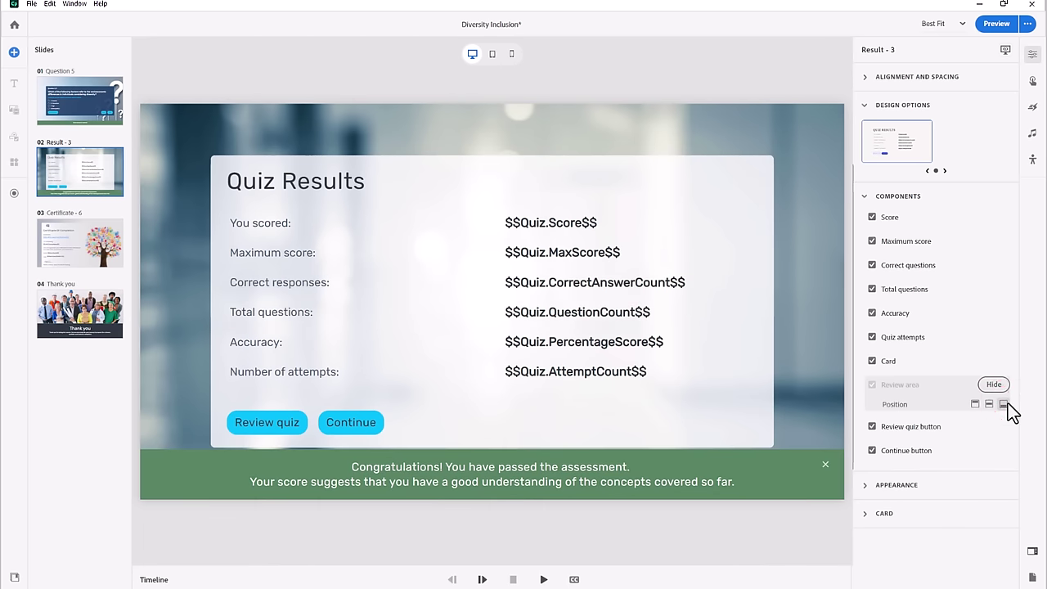
Preview the review banner's fail message, then hide the review area again
{"action": "left_click", "coordinate": [772, 463]}
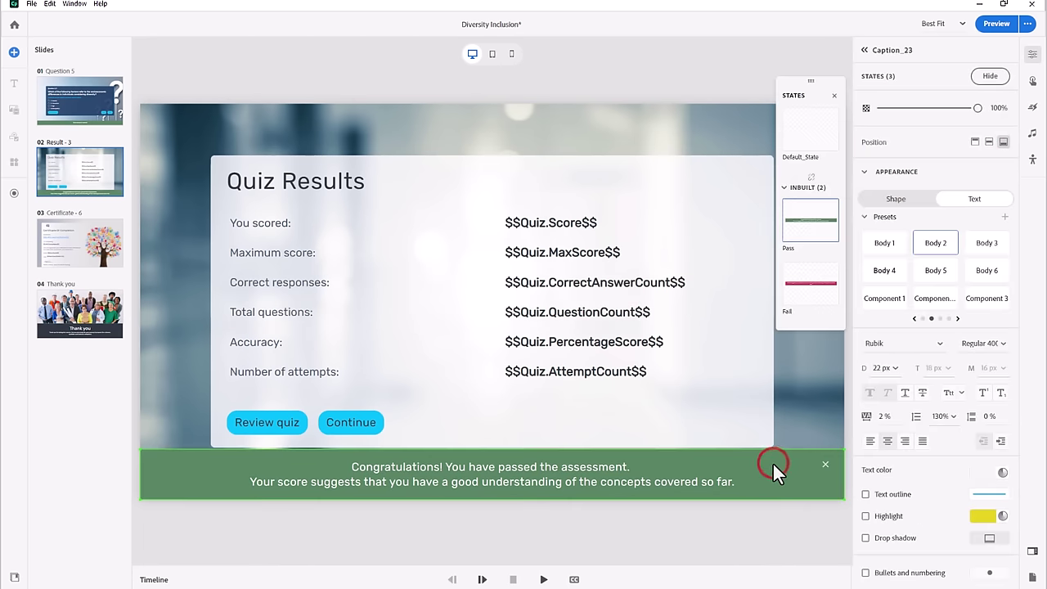
{"action": "left_click", "coordinate": [796, 285]}
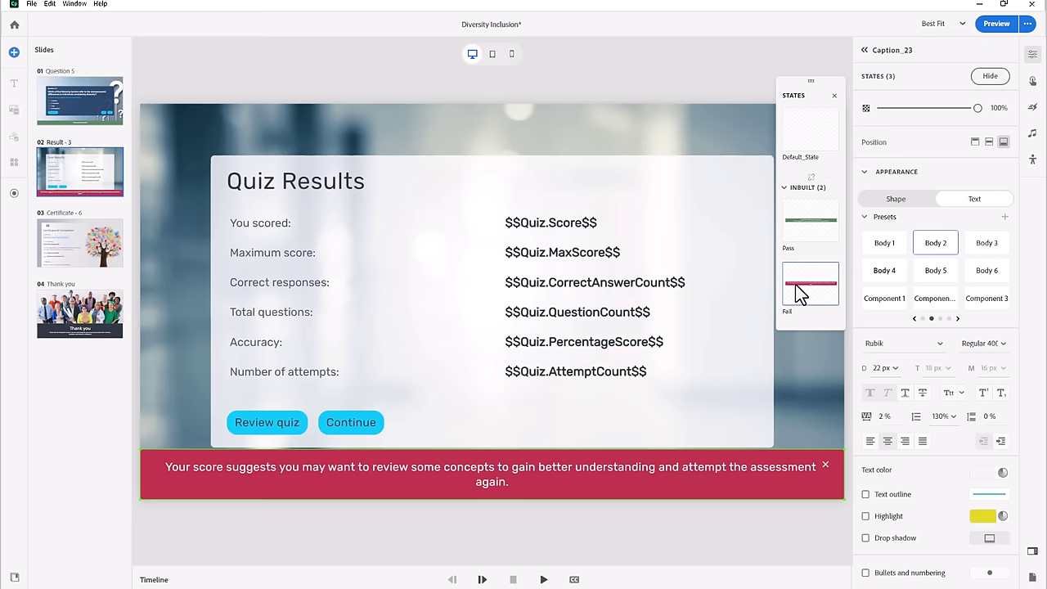
{"action": "left_click", "coordinate": [809, 370]}
{"action": "left_click", "coordinate": [994, 383]}
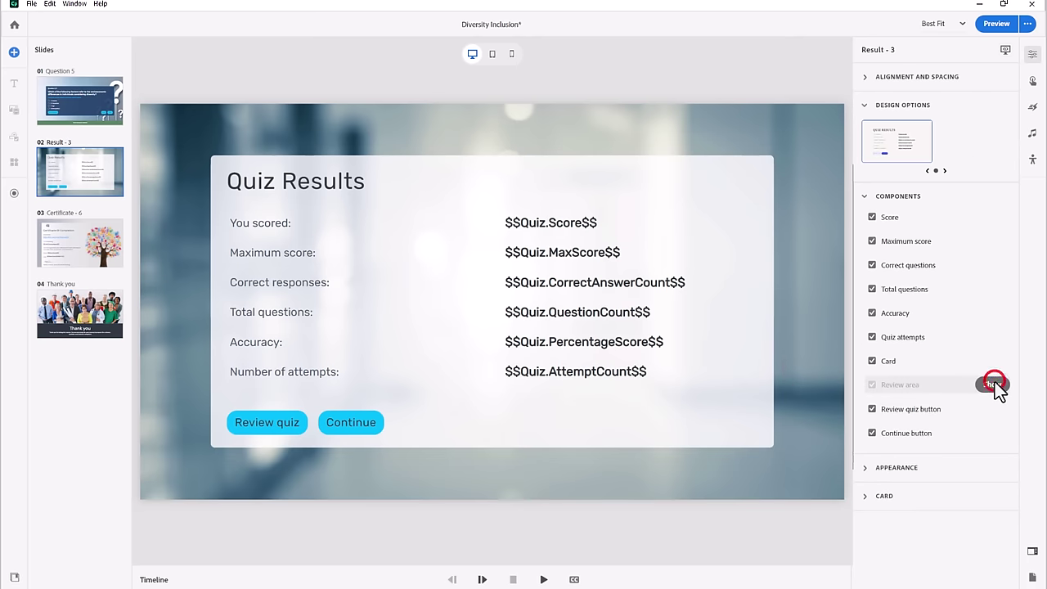
Base the pass criteria on points scored, requiring 9 pass points
{"action": "left_click", "coordinate": [1034, 82]}
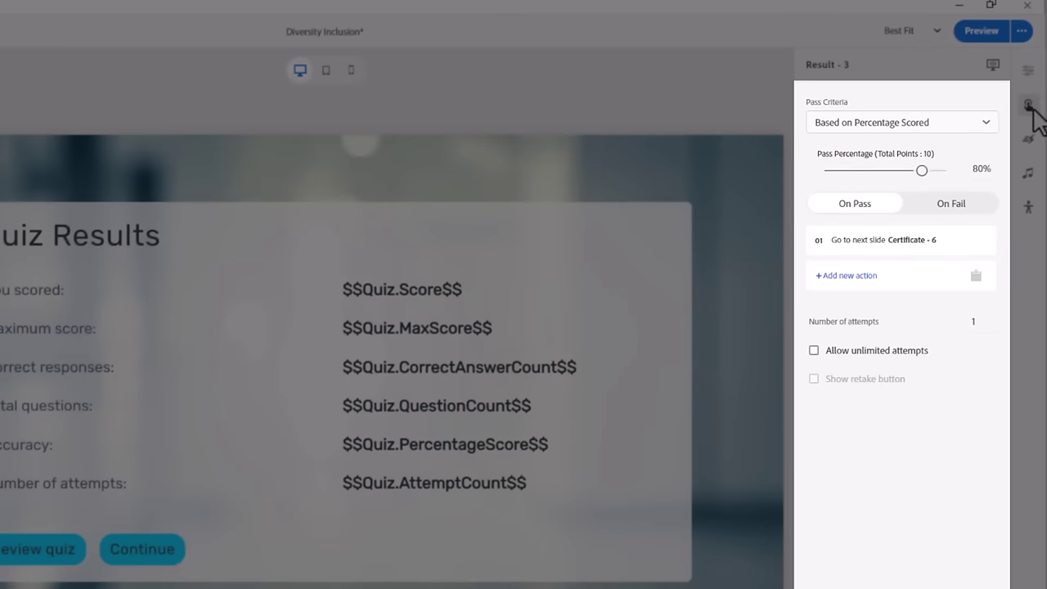
{"action": "left_click", "coordinate": [941, 126]}
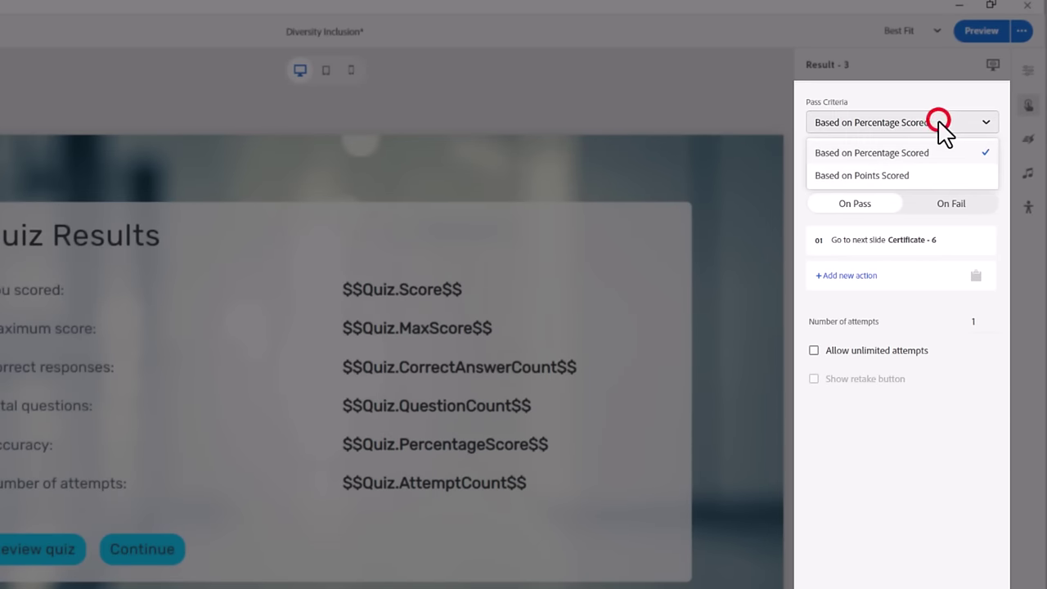
{"action": "left_click", "coordinate": [937, 177]}
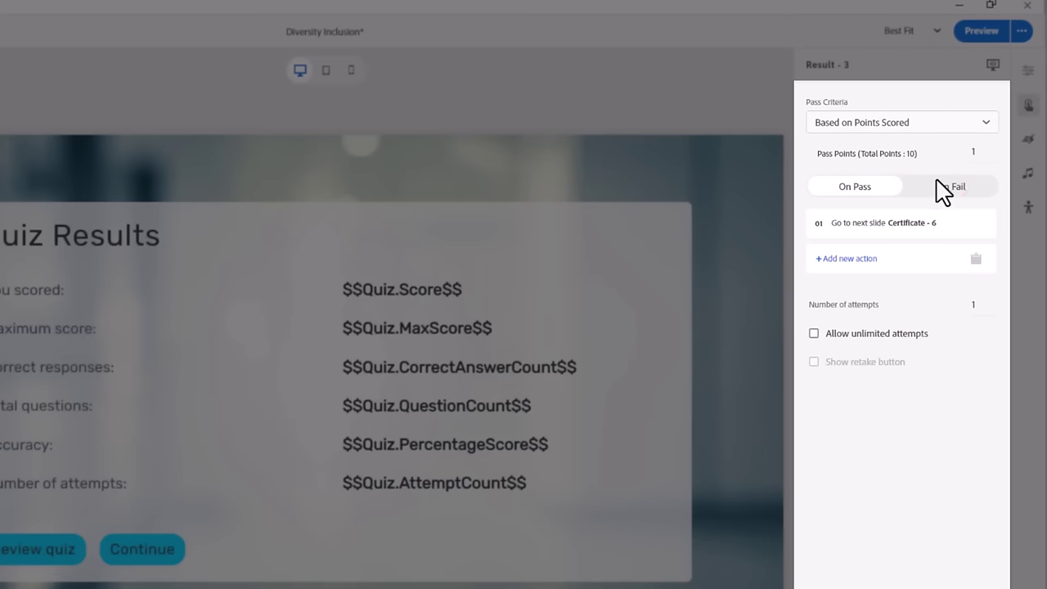
{"action": "left_click", "coordinate": [975, 149]}
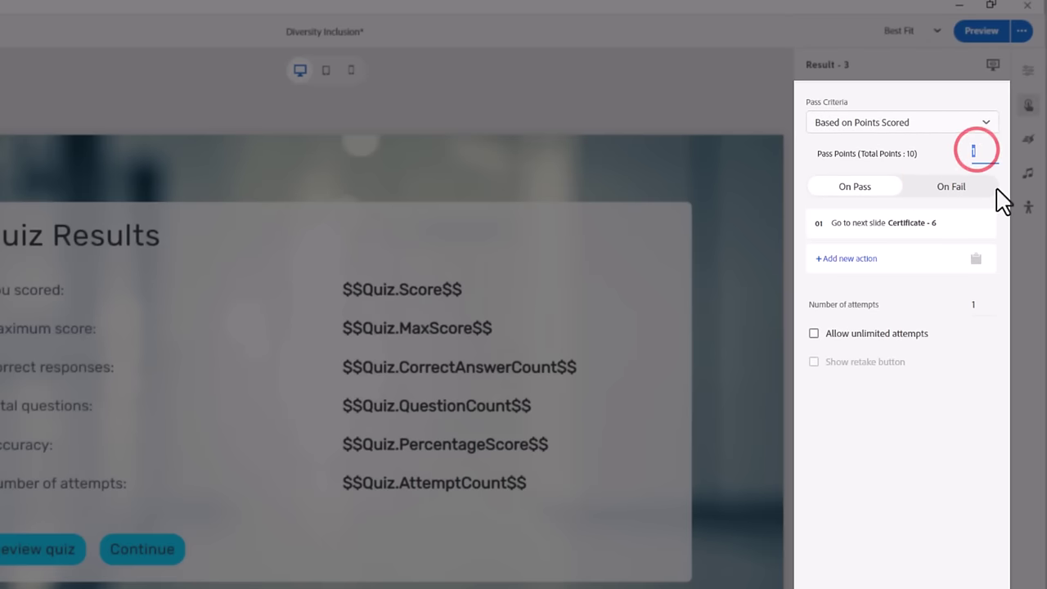
{"action": "type", "text": "9"}
{"action": "key", "text": "Return"}
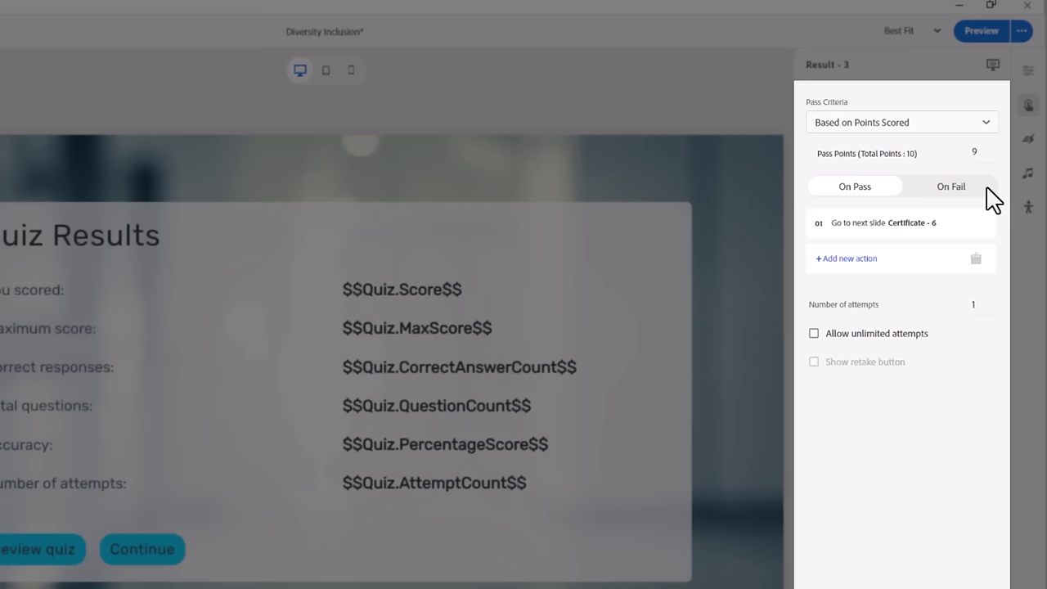
On failing, allow unlimited attempts and show a Retake Quiz button
{"action": "mouse_move", "coordinate": [949, 234]}
{"action": "left_click", "coordinate": [941, 190]}
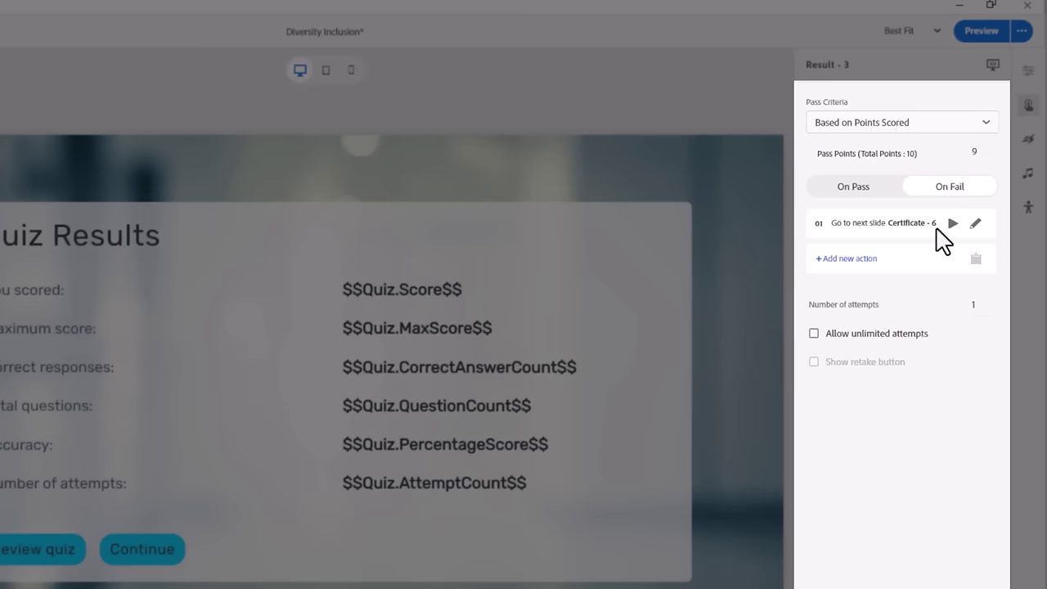
{"action": "left_click", "coordinate": [972, 304]}
{"action": "type", "text": "3"}
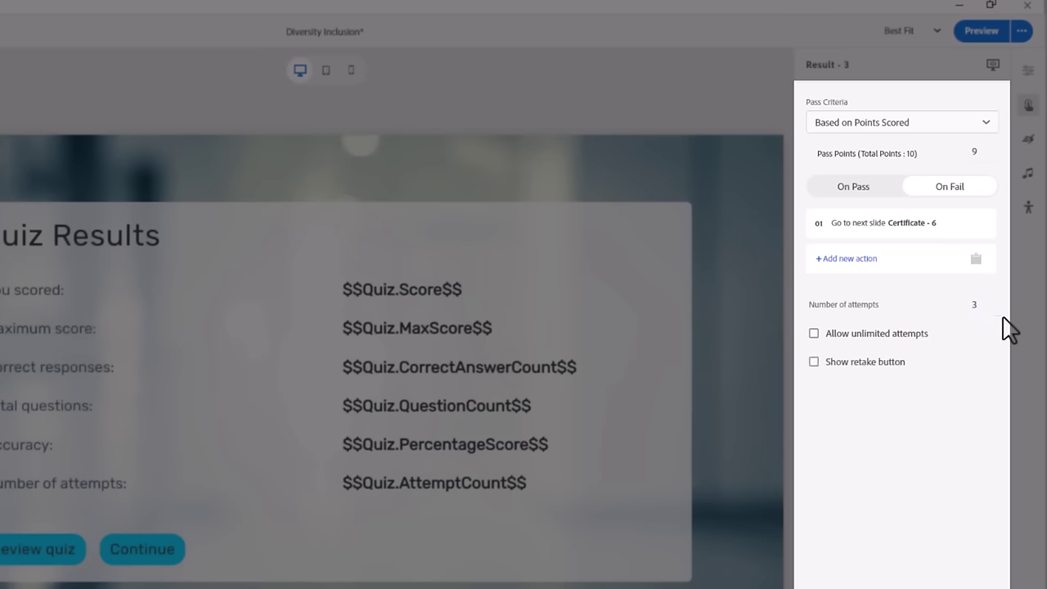
{"action": "left_click", "coordinate": [913, 332]}
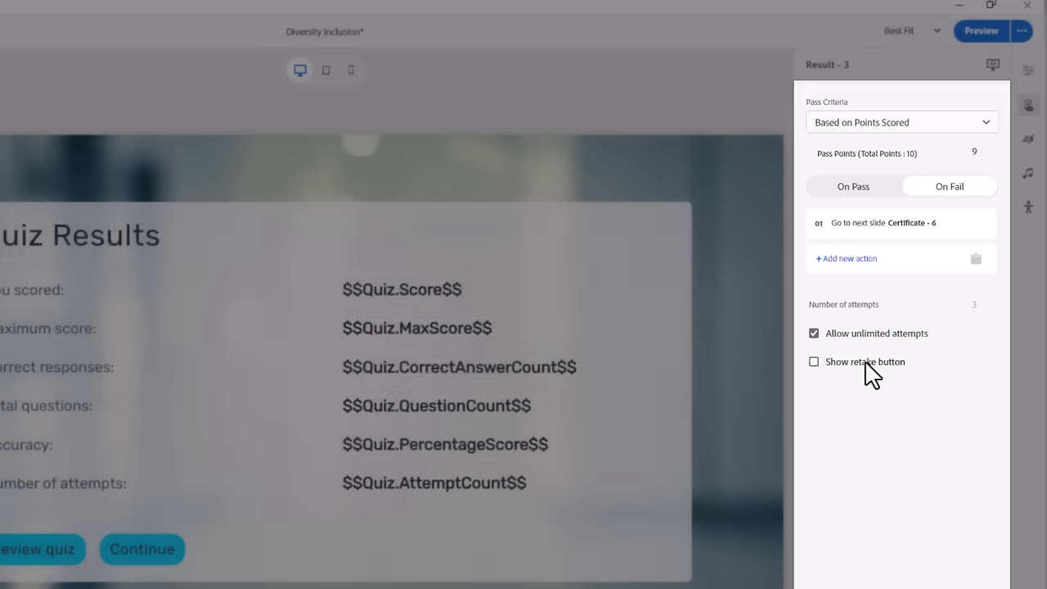
{"action": "left_click", "coordinate": [869, 368]}
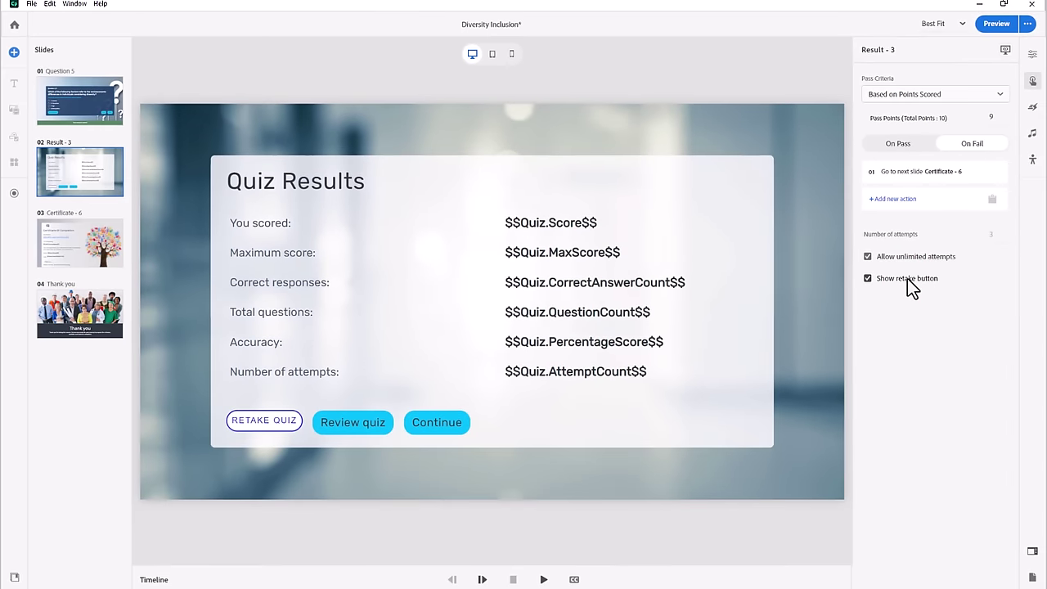